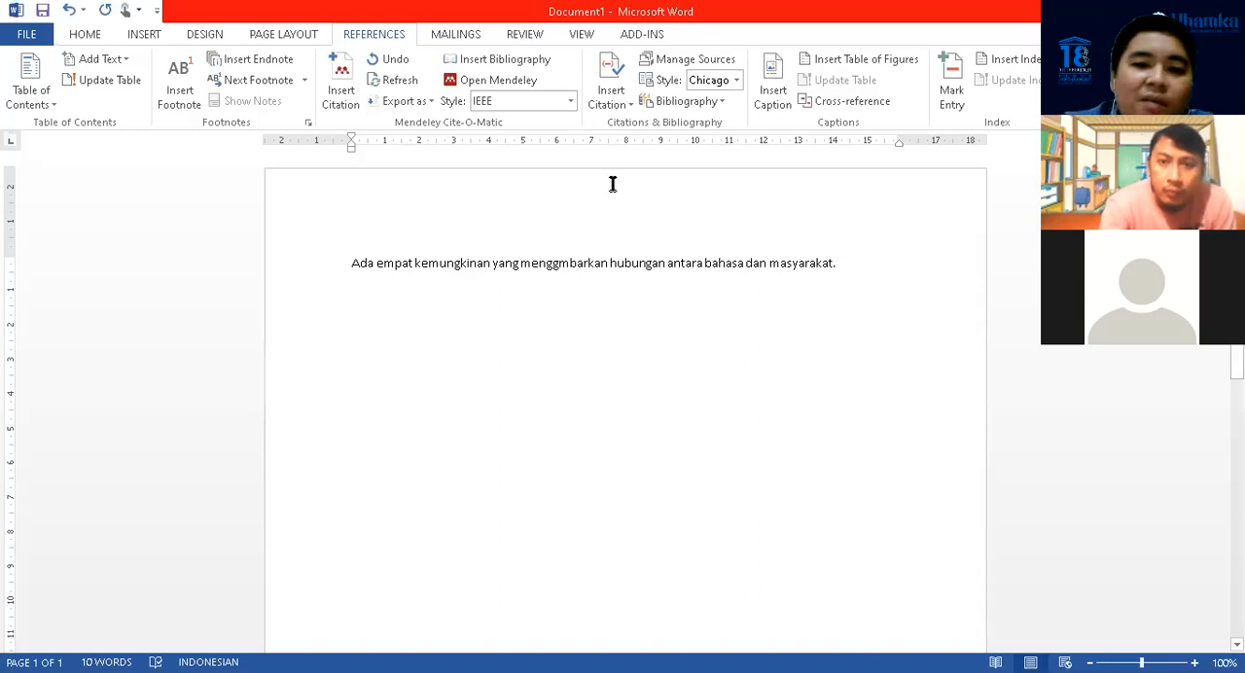
Insert a Mendeley citation at the end of the sentence about the relationship between bahasa and masyarakat
drag(353, 263, 852, 263)
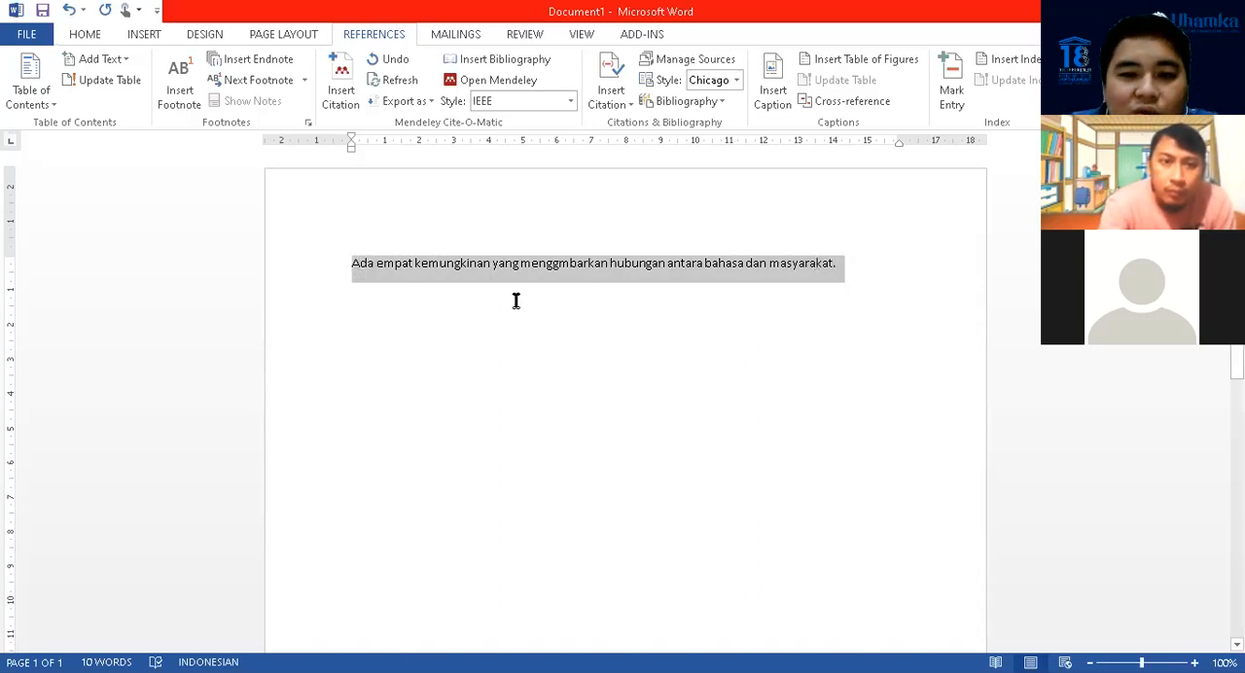
click(462, 300)
click(836, 265)
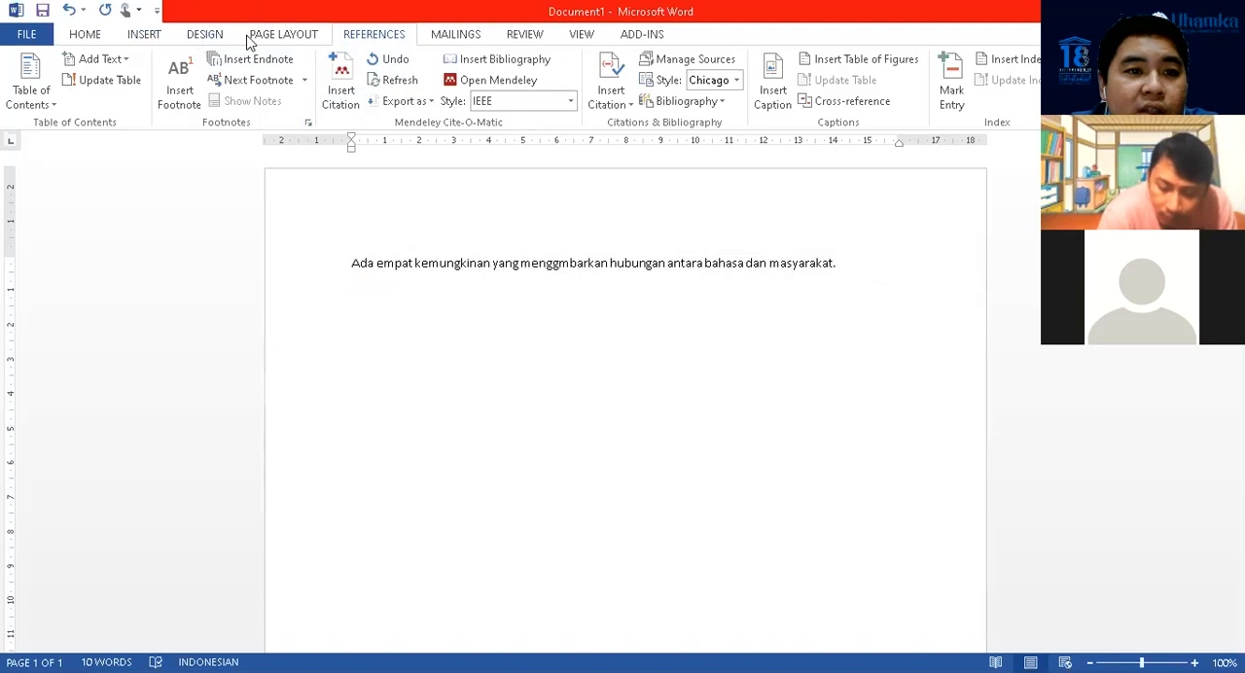
click(348, 97)
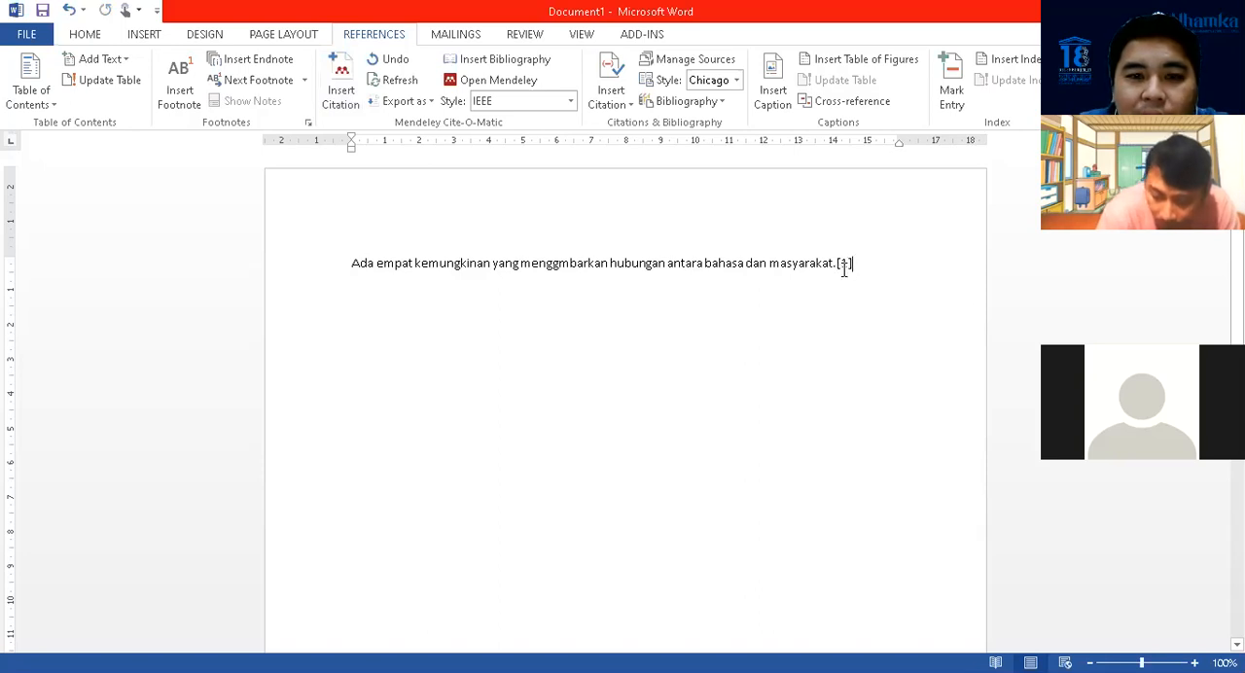
Switch the Mendeley citation style to Modern Humanities Research Association 3rd edition (note with bibliography) and check the footnote on the page
drag(350, 263, 875, 266)
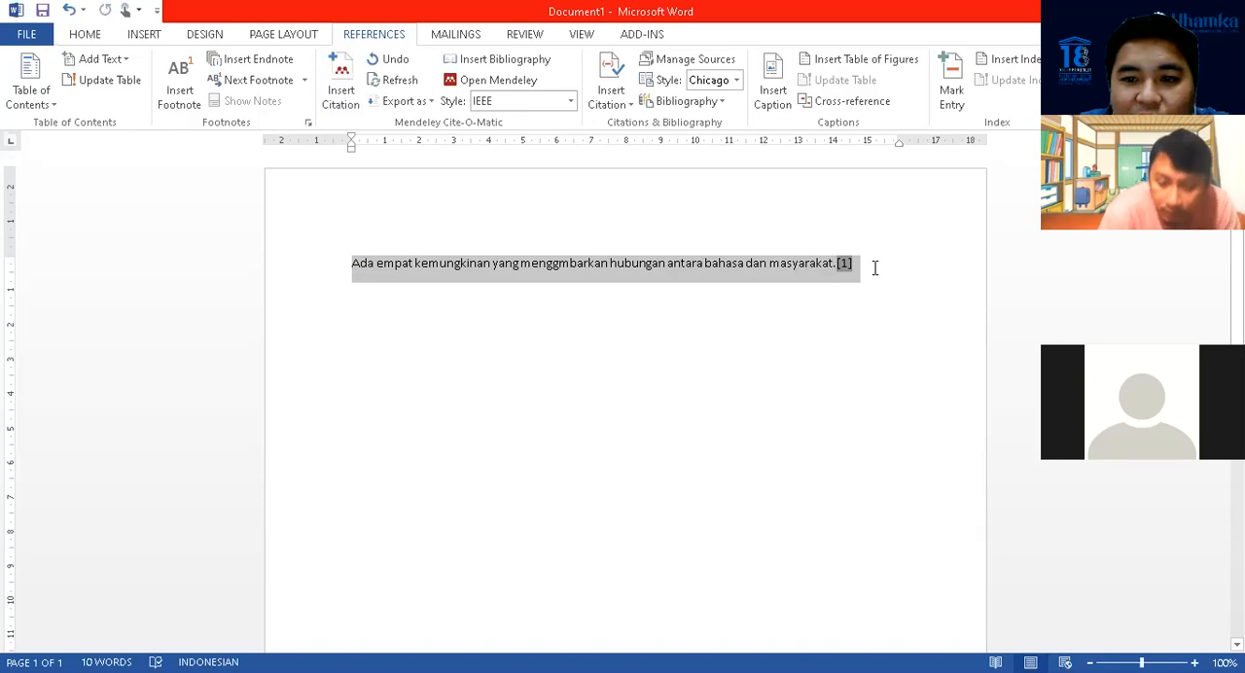
click(570, 101)
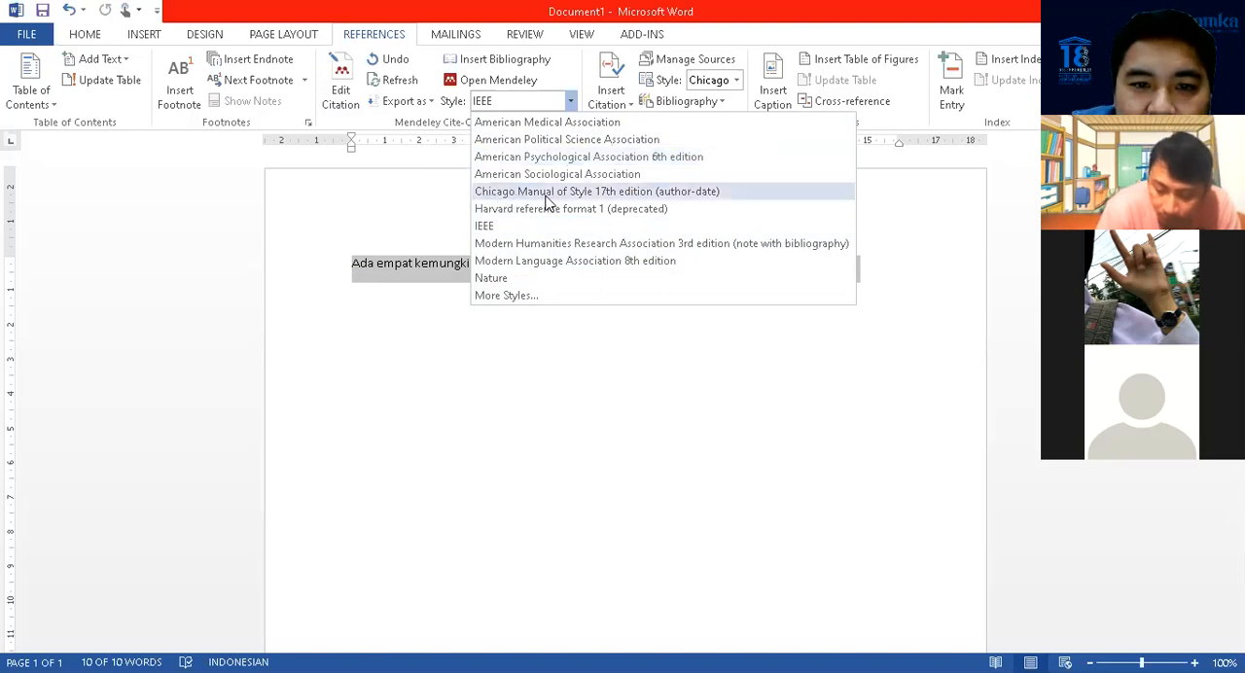
click(522, 245)
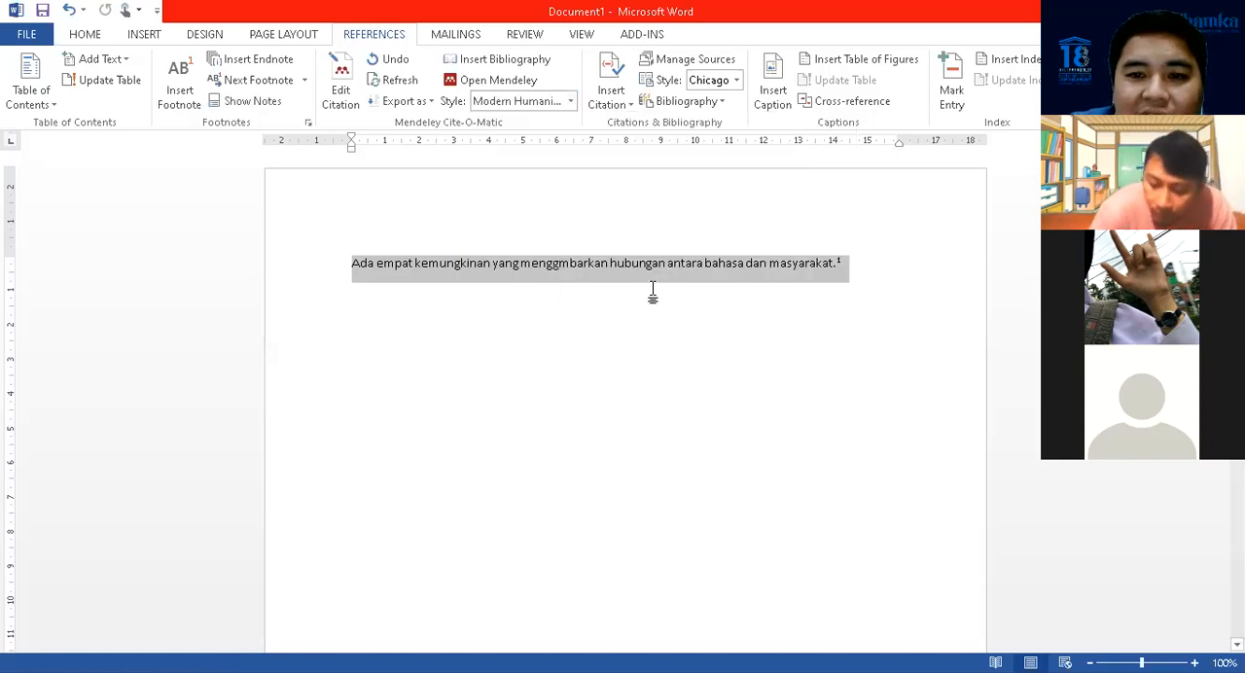
scroll(584, 330, down, 3)
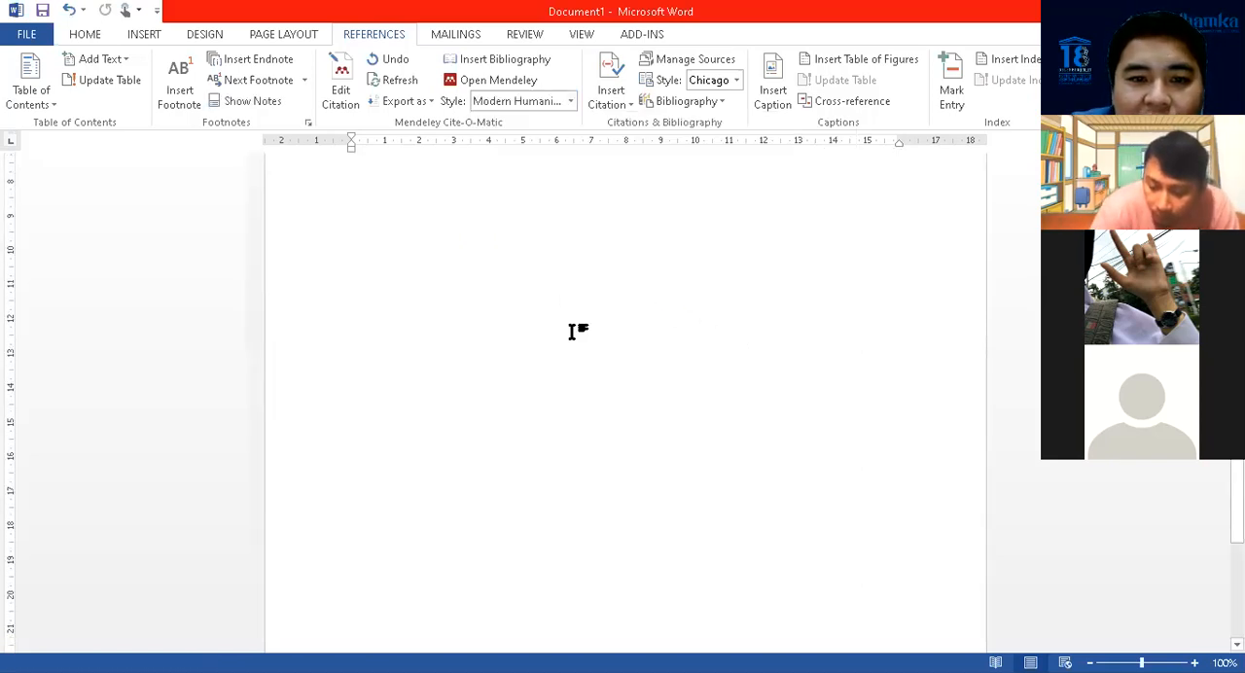
scroll(574, 331, down, 3)
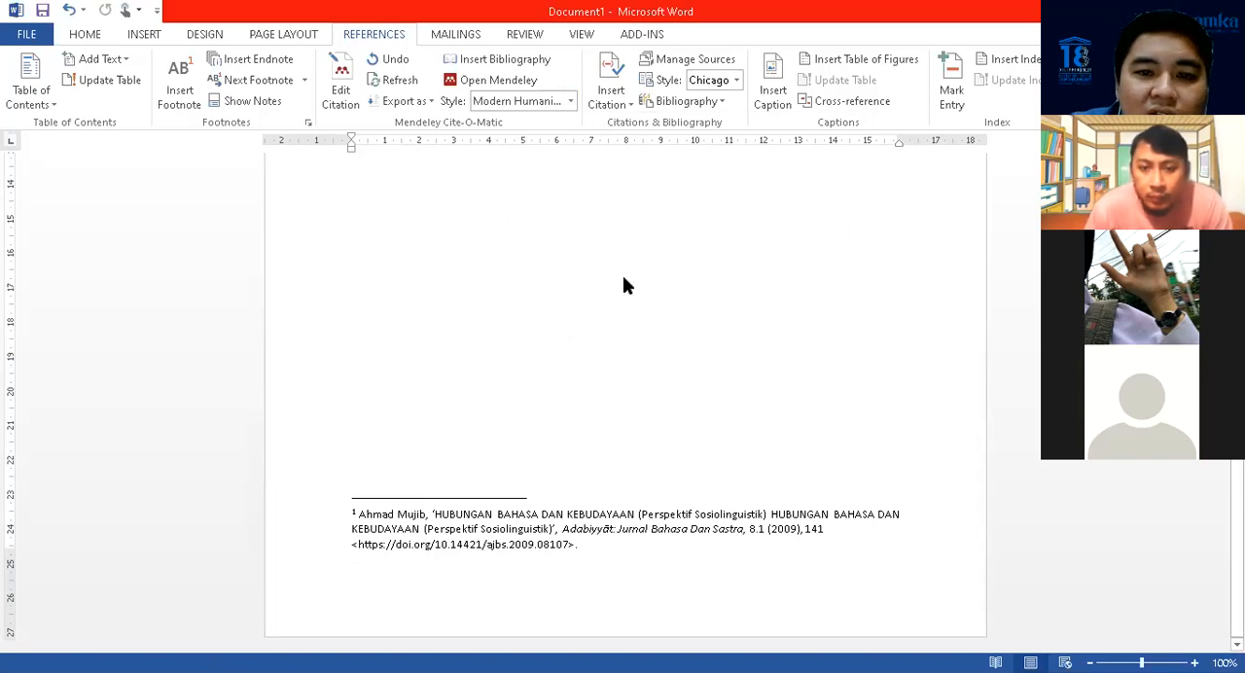
scroll(622, 277, up, 1)
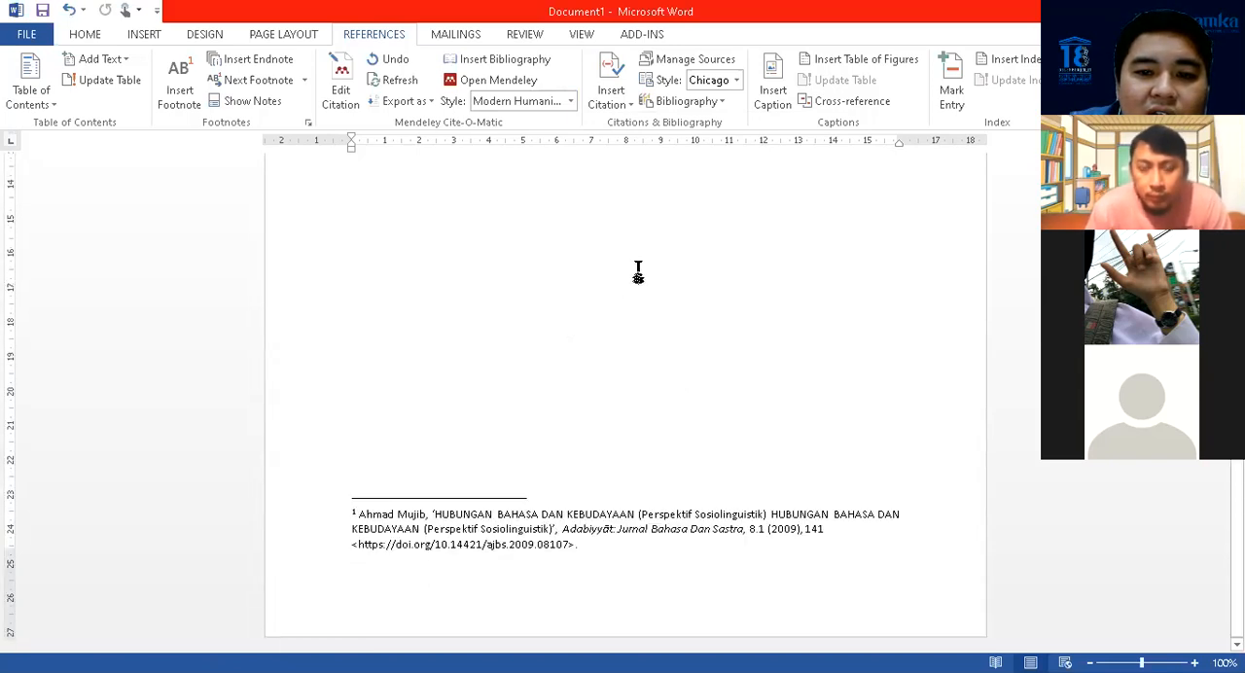
scroll(690, 299, up, 7)
Add a page break after the cited sentence and enter the heading DAFTAR PUSTAKA on the new page
click(581, 305)
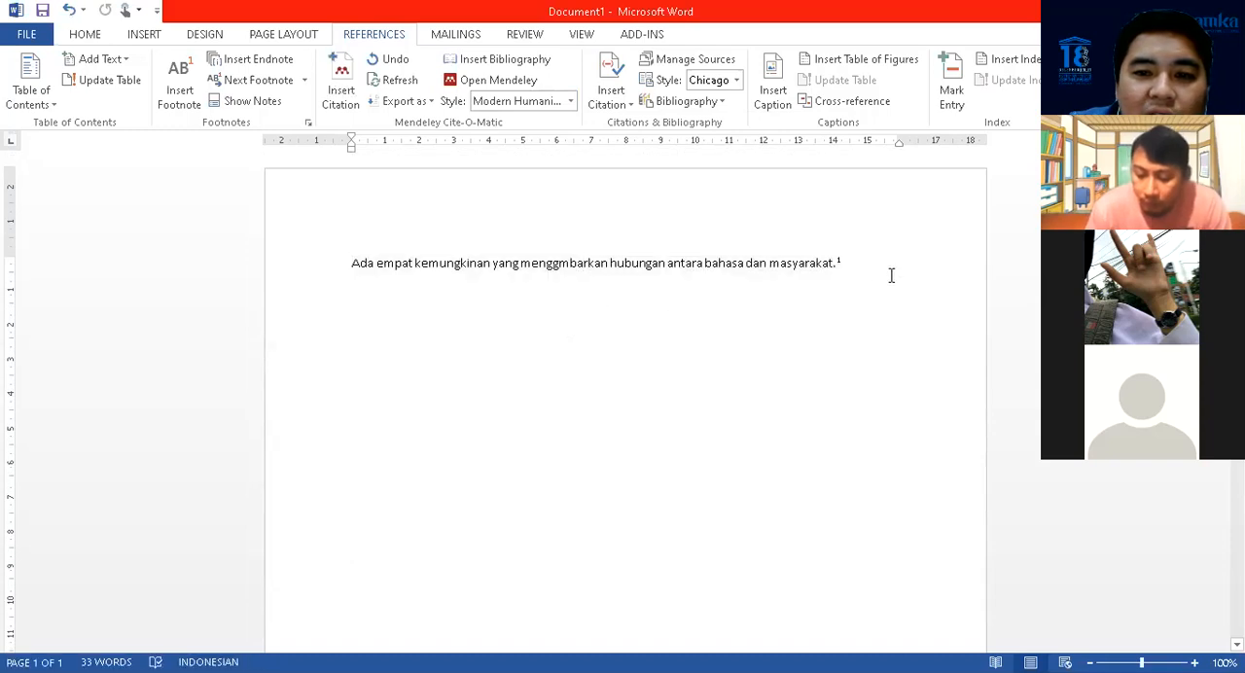
key(ctrl+Return)
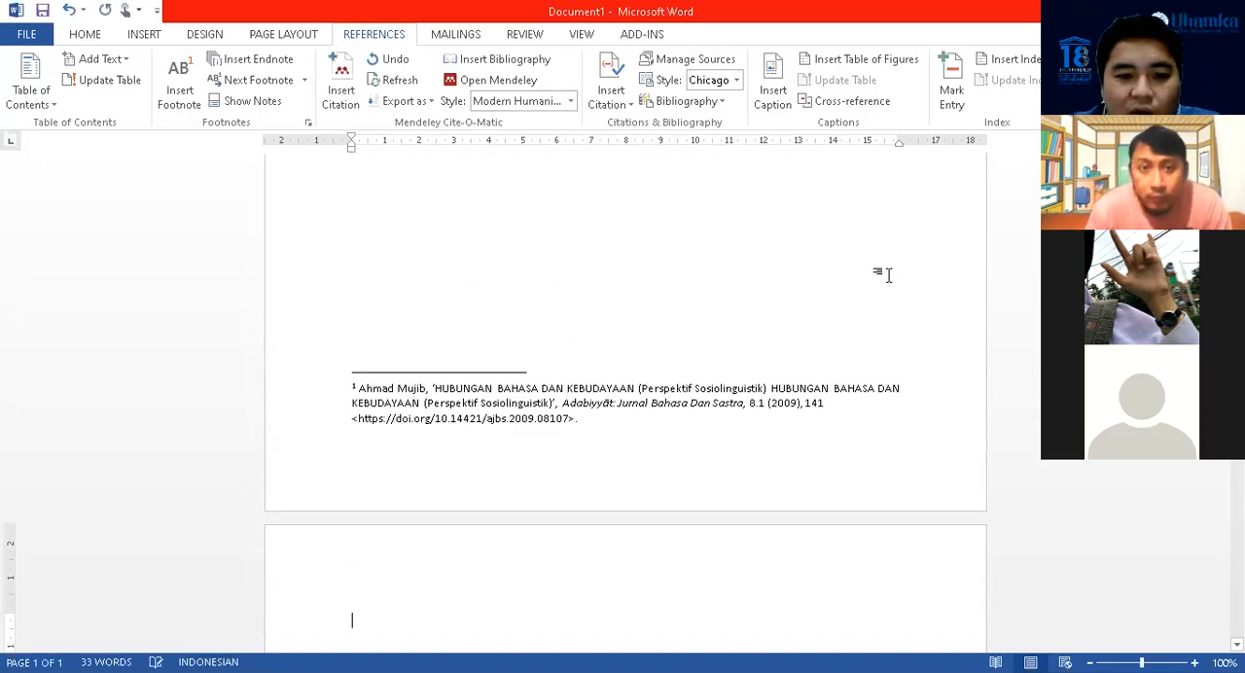
scroll(875, 277, down, 4)
text(DAFTAR)
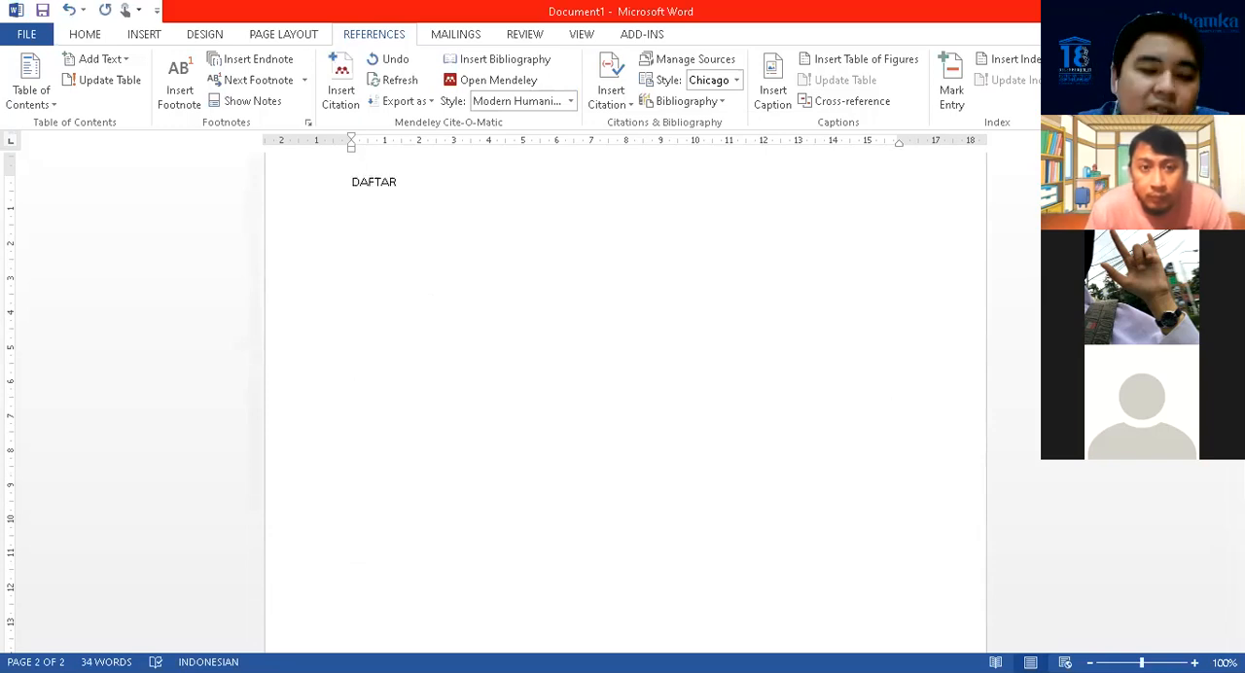
text( PUSTAKA)
key(Return)
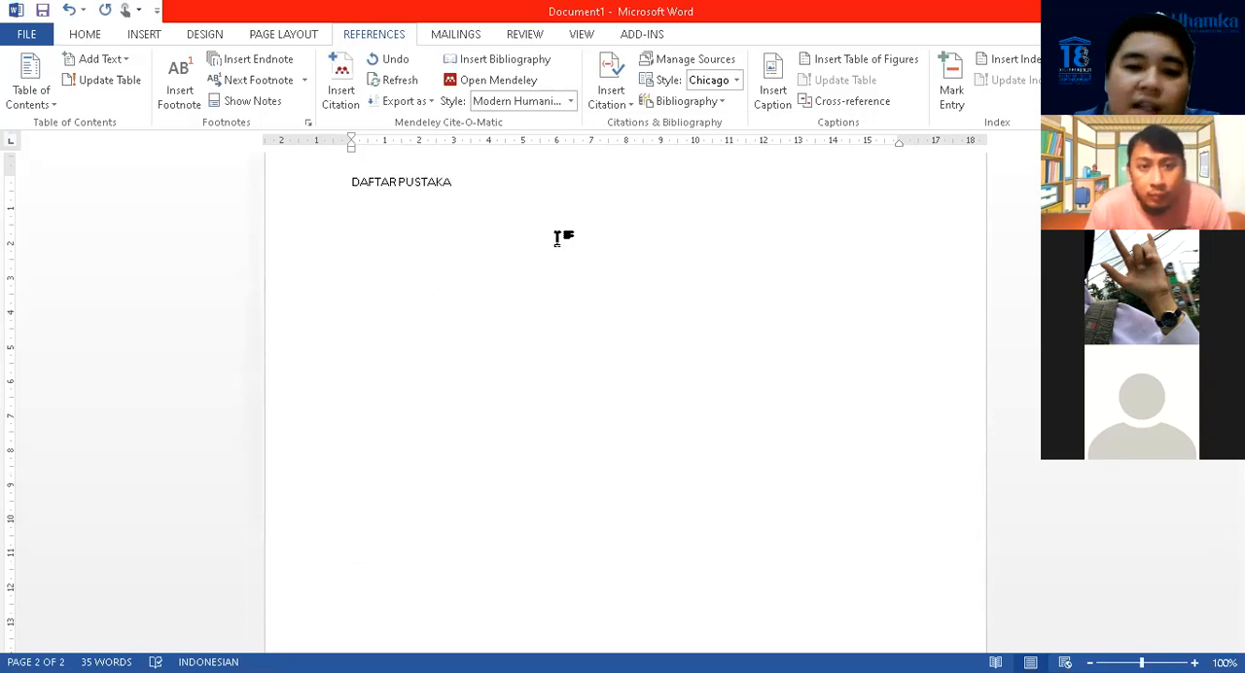
Insert the Mendeley bibliography below the DAFTAR PUSTAKA heading
scroll(558, 239, up, 5)
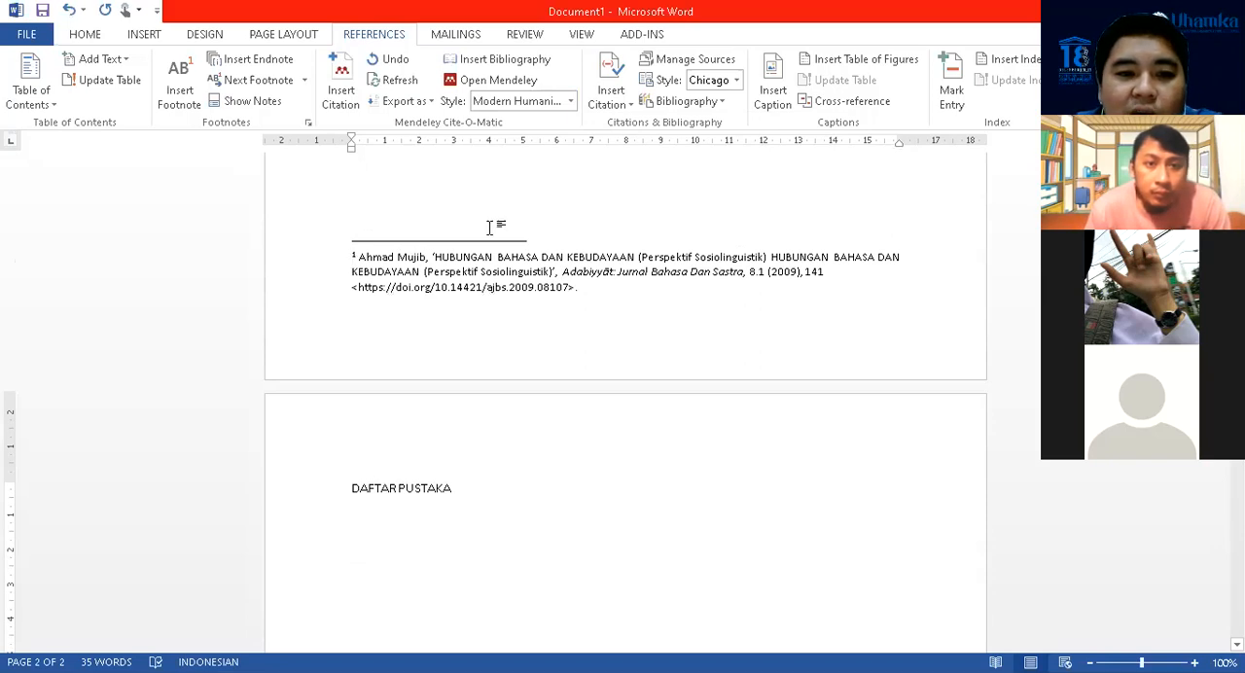
scroll(591, 280, up, 4)
scroll(591, 280, down, 10)
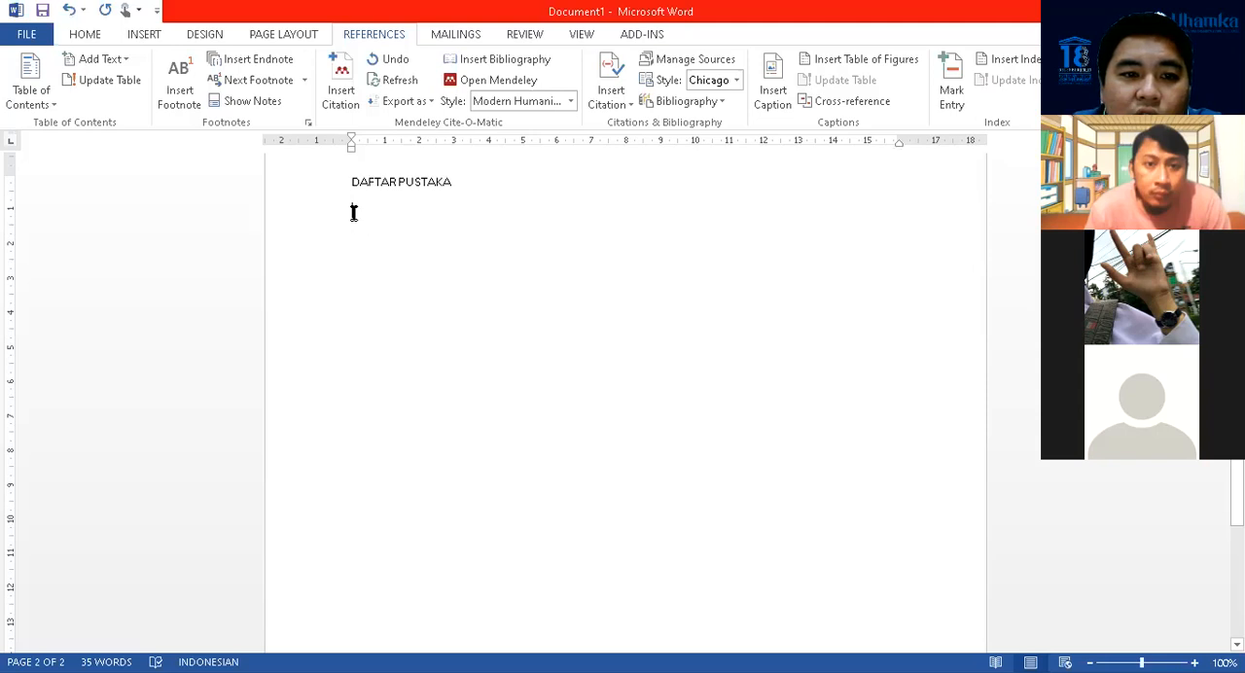
click(512, 68)
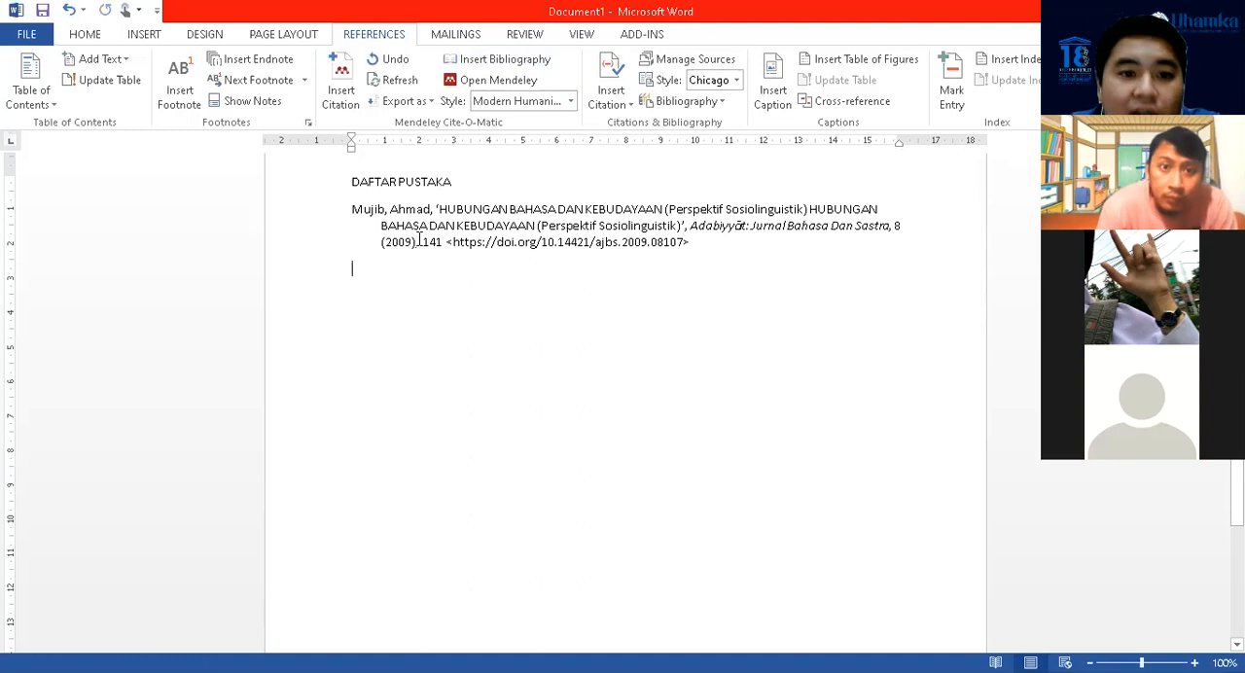
click(506, 278)
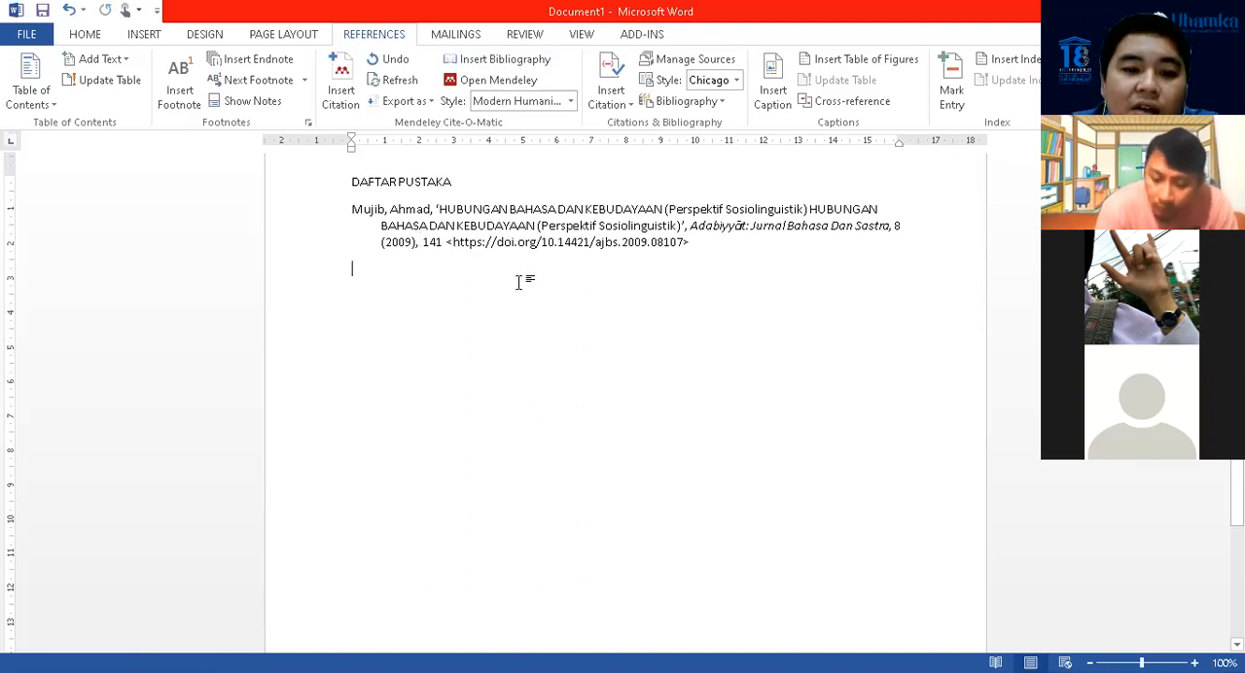
Copy the sentence on the first page without its footnote mark and paste it three times on separate lines below
scroll(559, 298, up, 5)
scroll(561, 298, up, 8)
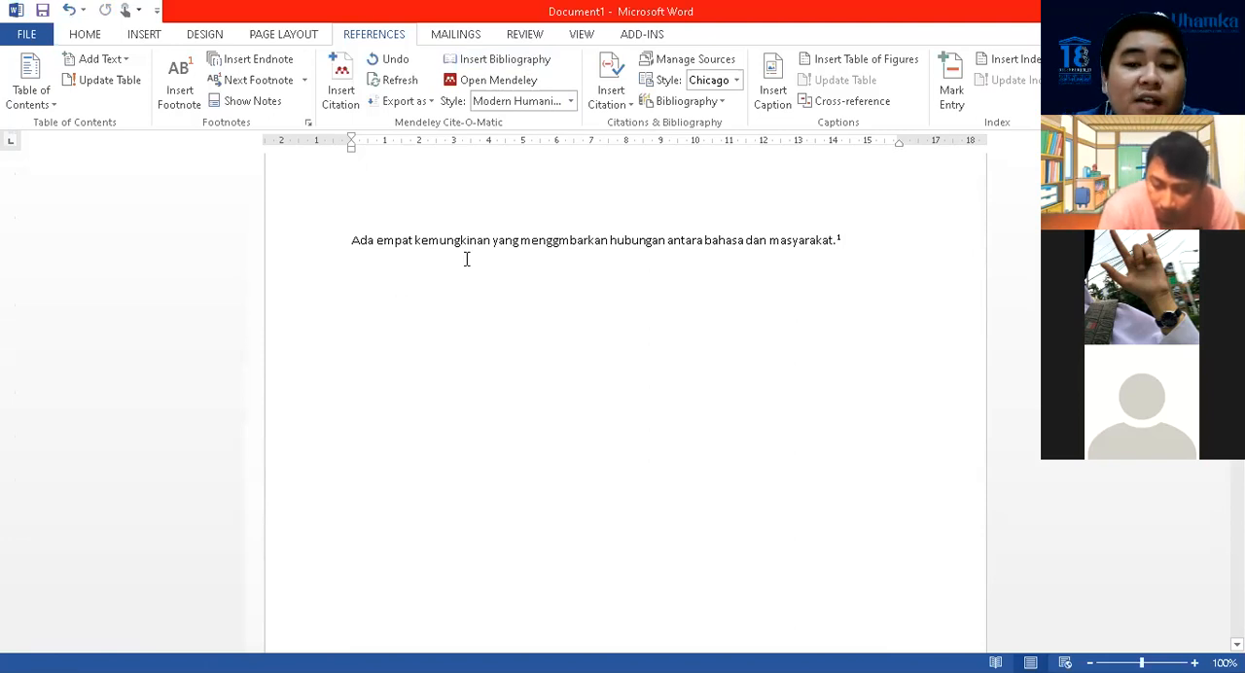
drag(352, 240, 800, 243)
key(ctrl+c)
click(526, 275)
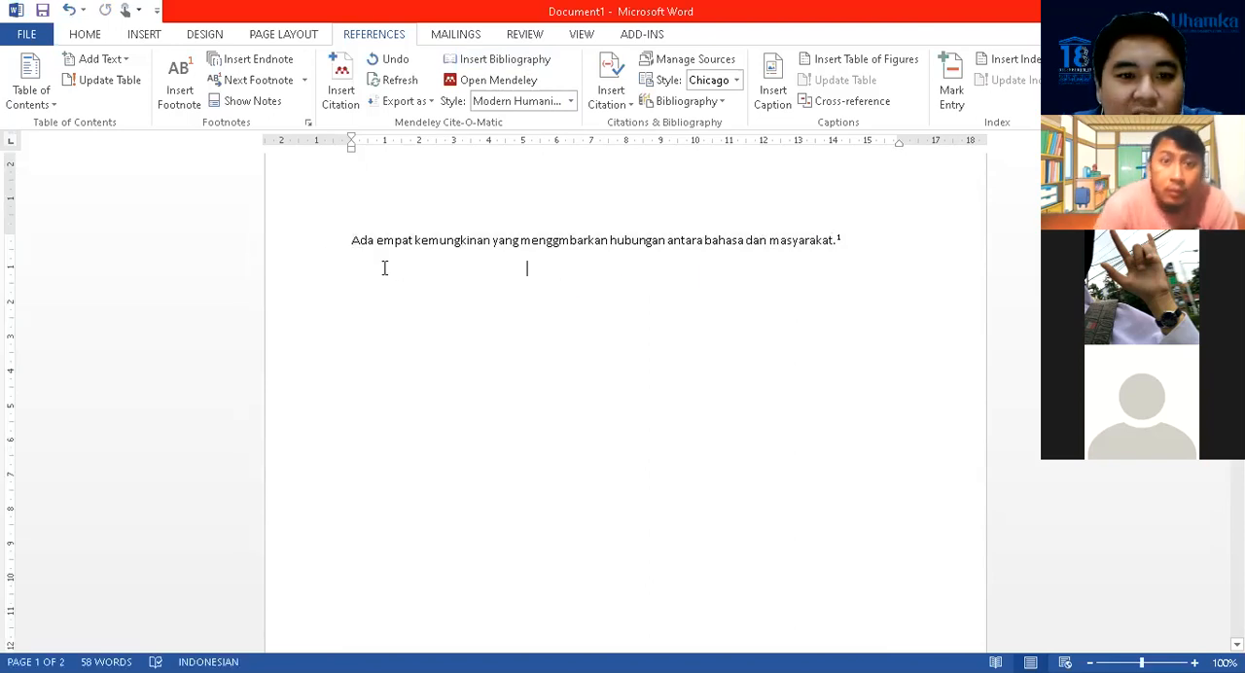
key(ctrl+v)
click(353, 306)
click(838, 268)
key(Return)
key(ctrl+v)
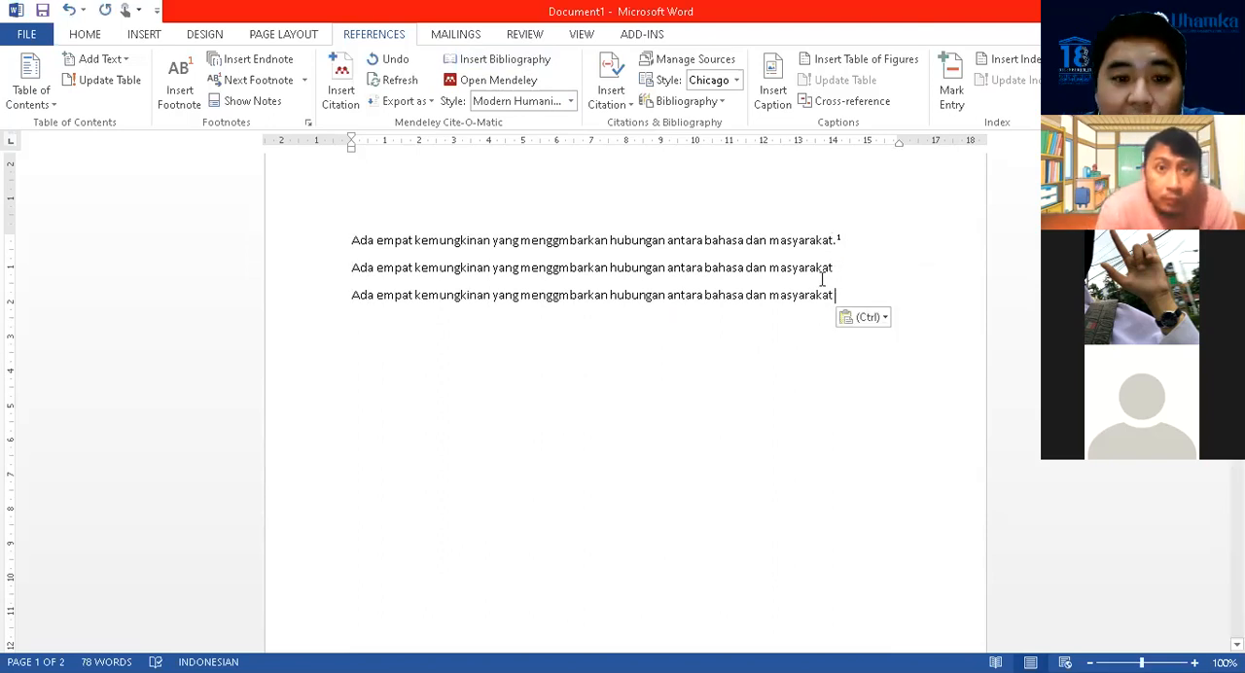
key(Return)
key(ctrl+v)
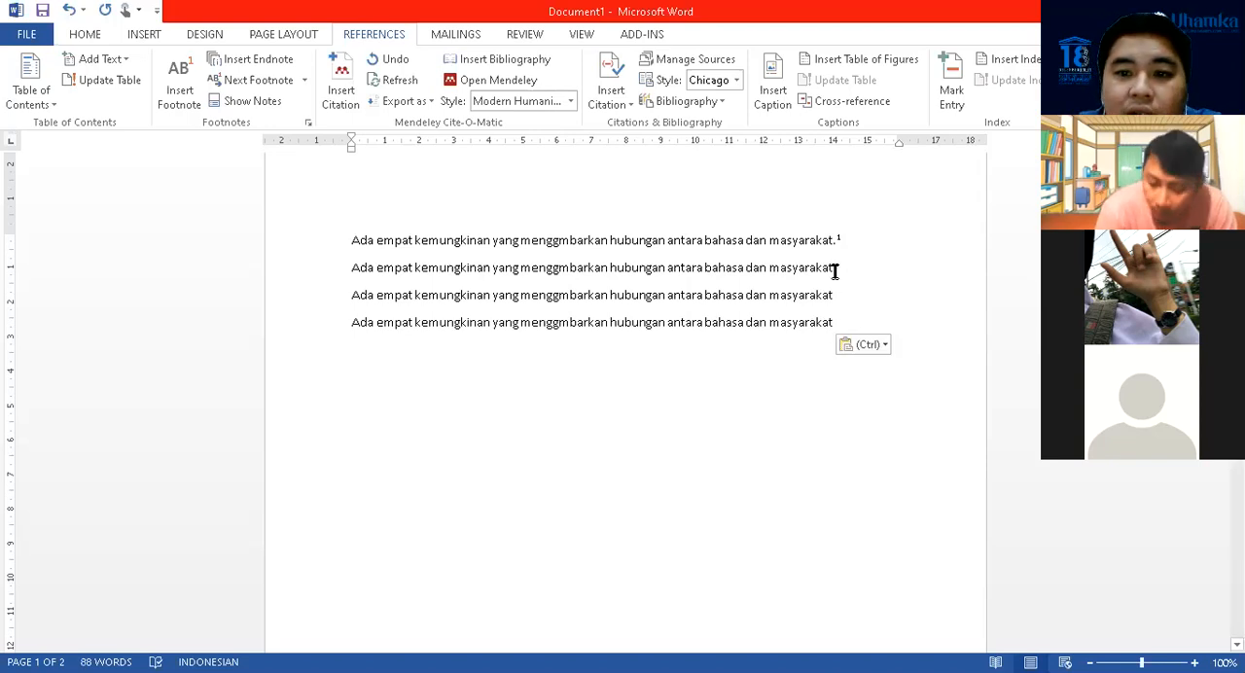
Insert a Mendeley citation at the end of each of the second, third and fourth sentences
click(340, 95)
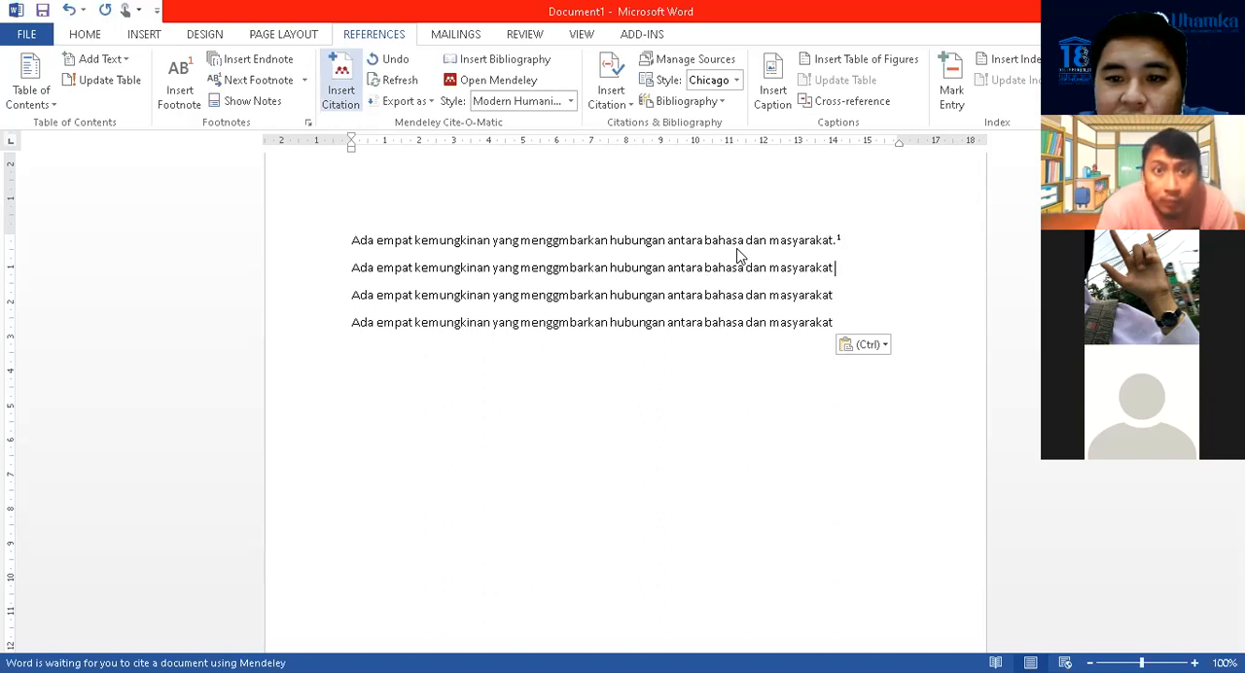
click(834, 294)
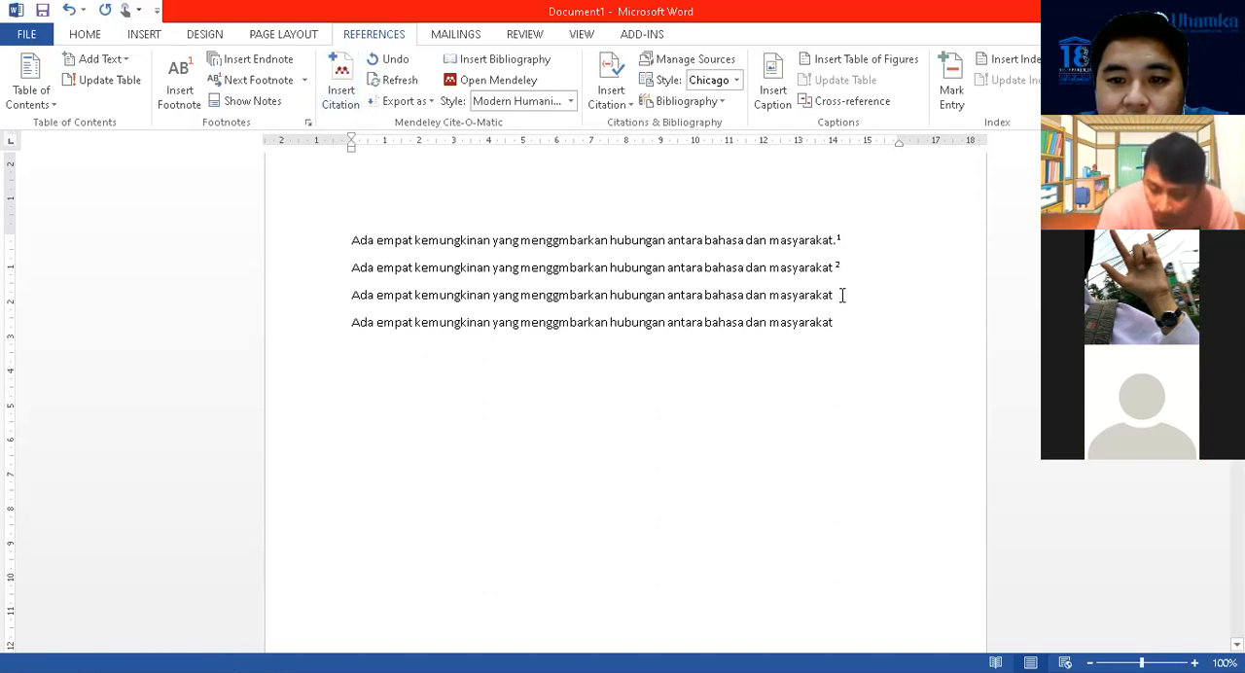
click(341, 88)
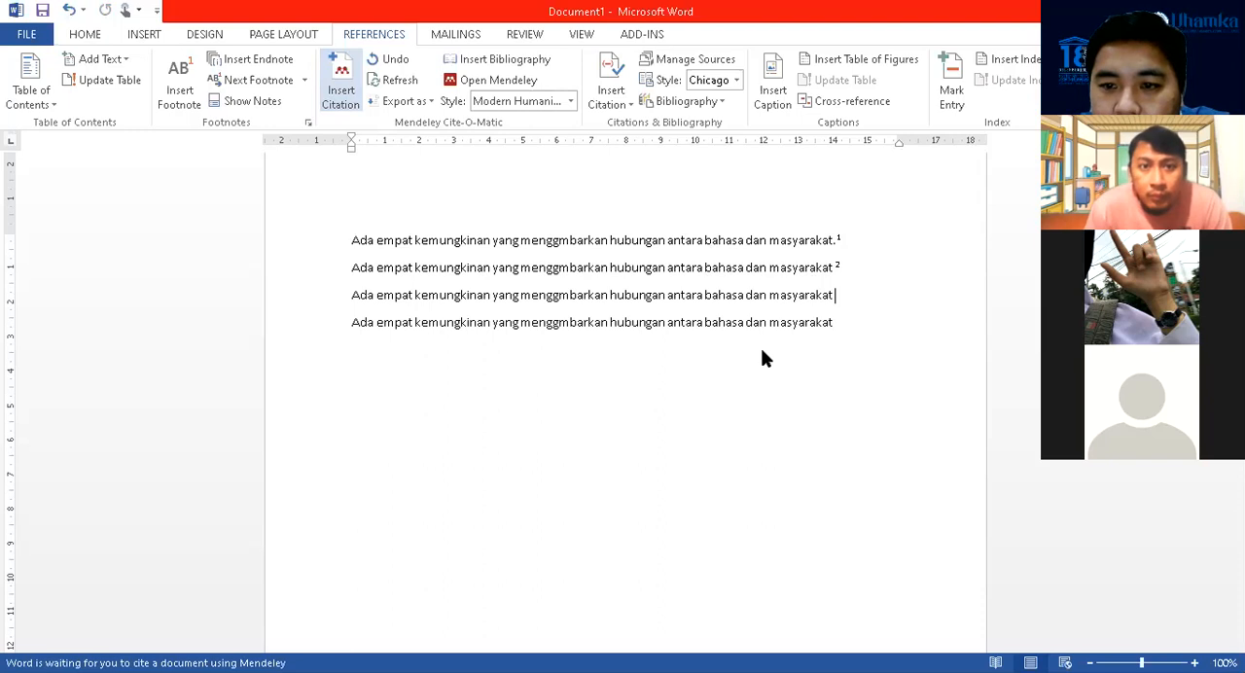
click(840, 322)
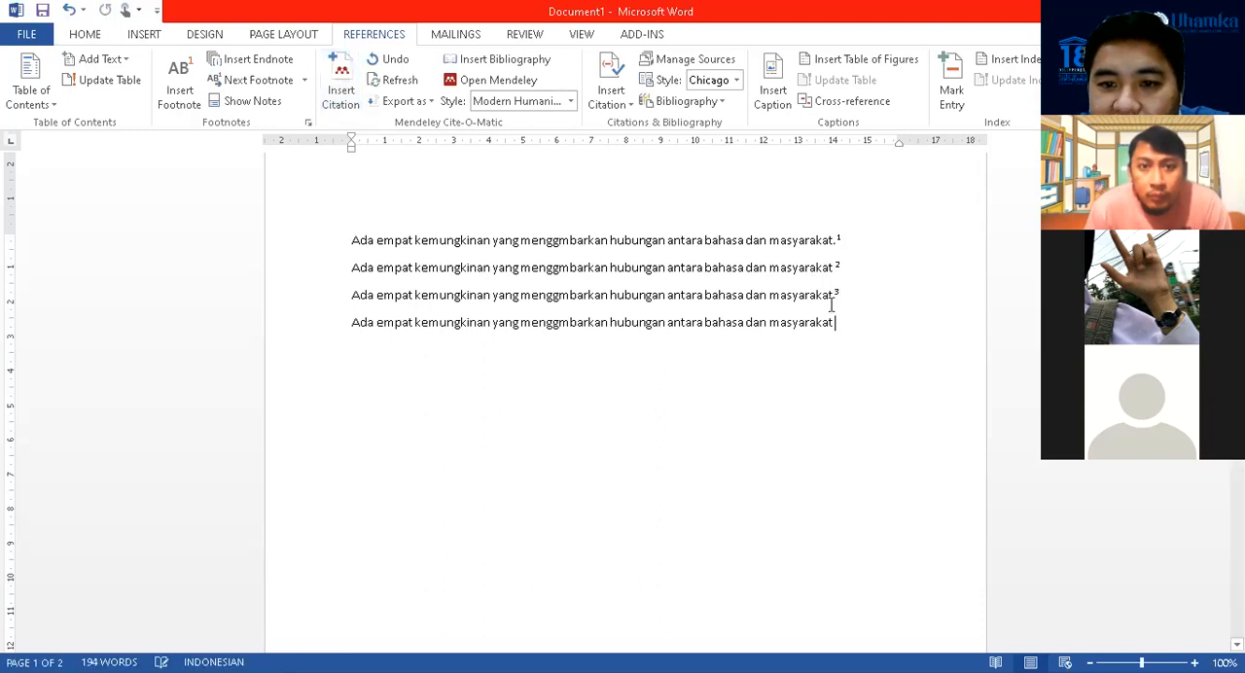
click(349, 73)
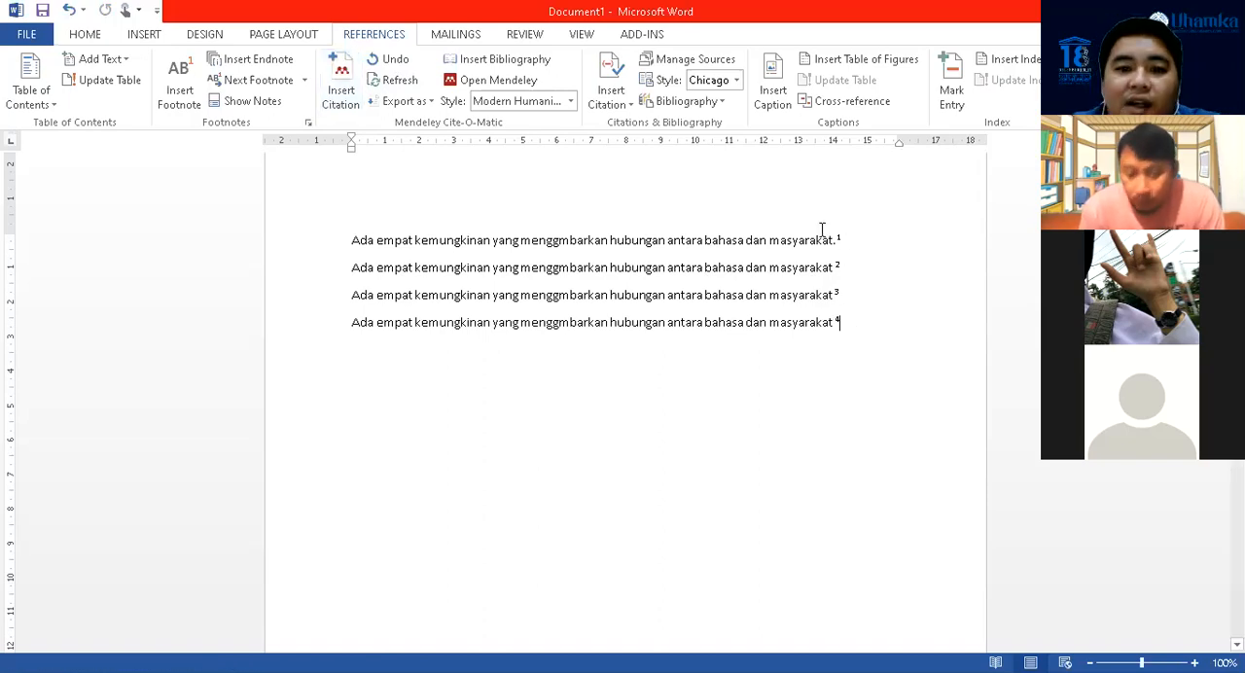
Compare the footnotes on the first page with the bibliography entries under DAFTAR PUSTAKA
scroll(831, 226, down, 4)
scroll(831, 226, down, 12)
scroll(389, 234, up, 3)
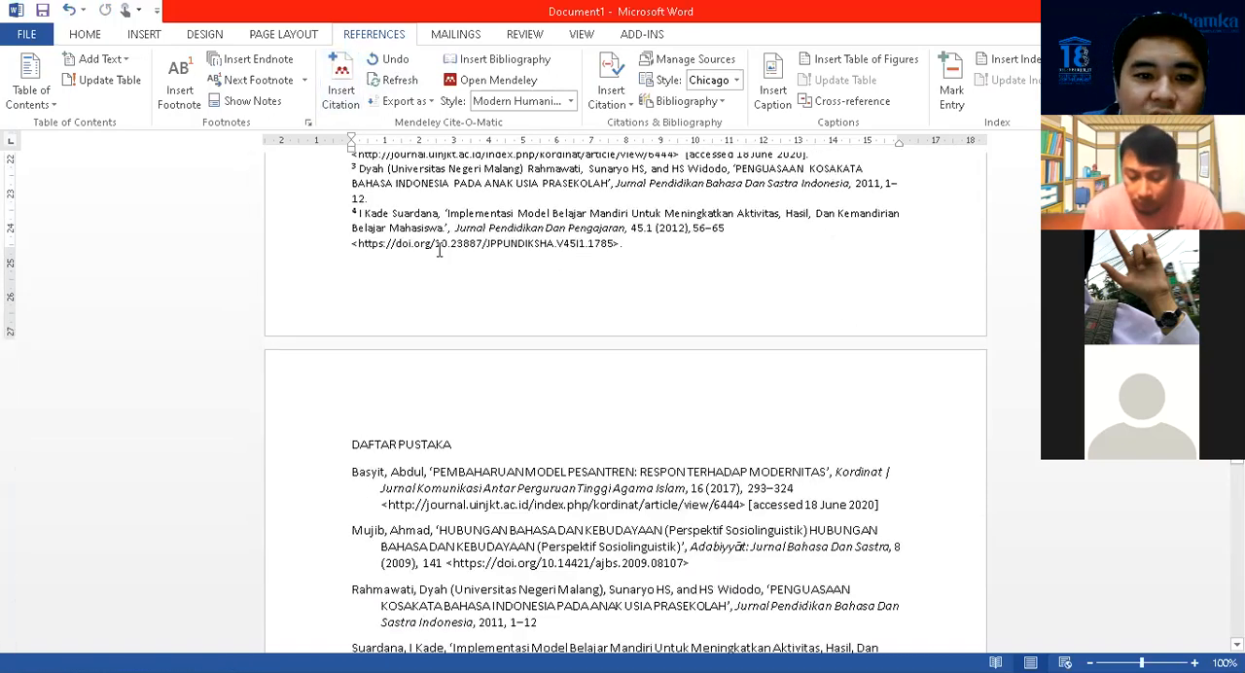
scroll(383, 233, up, 2)
scroll(503, 233, down, 9)
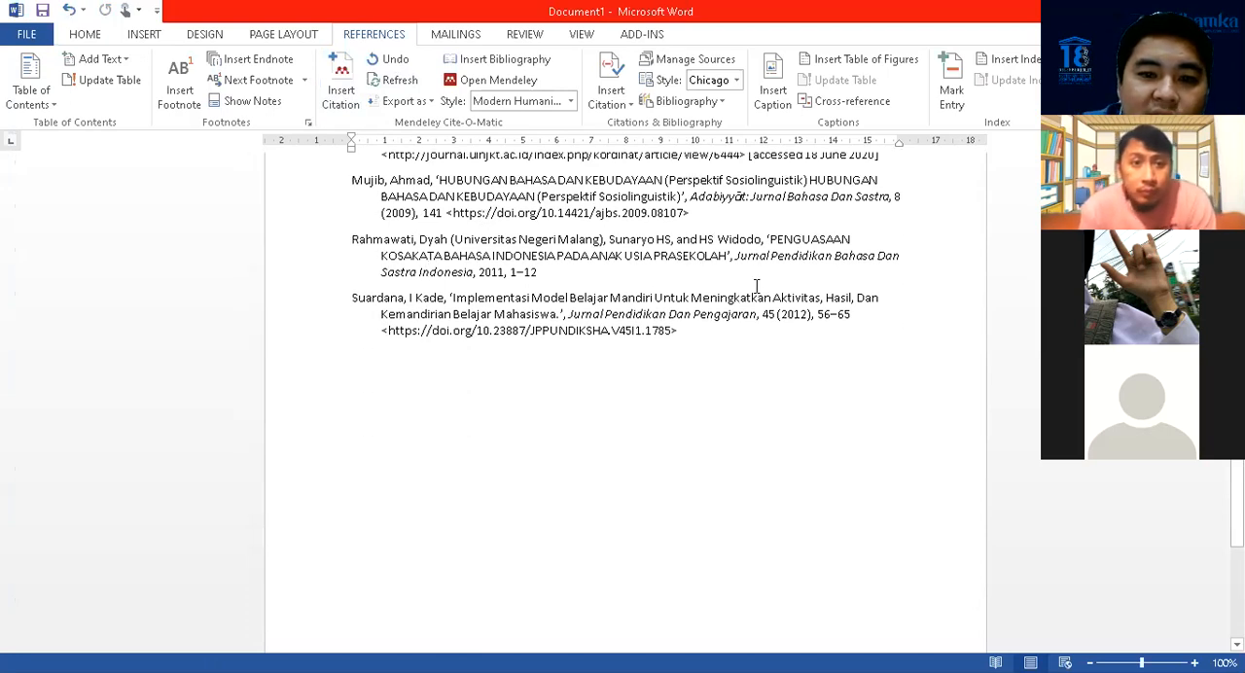
scroll(756, 285, up, 15)
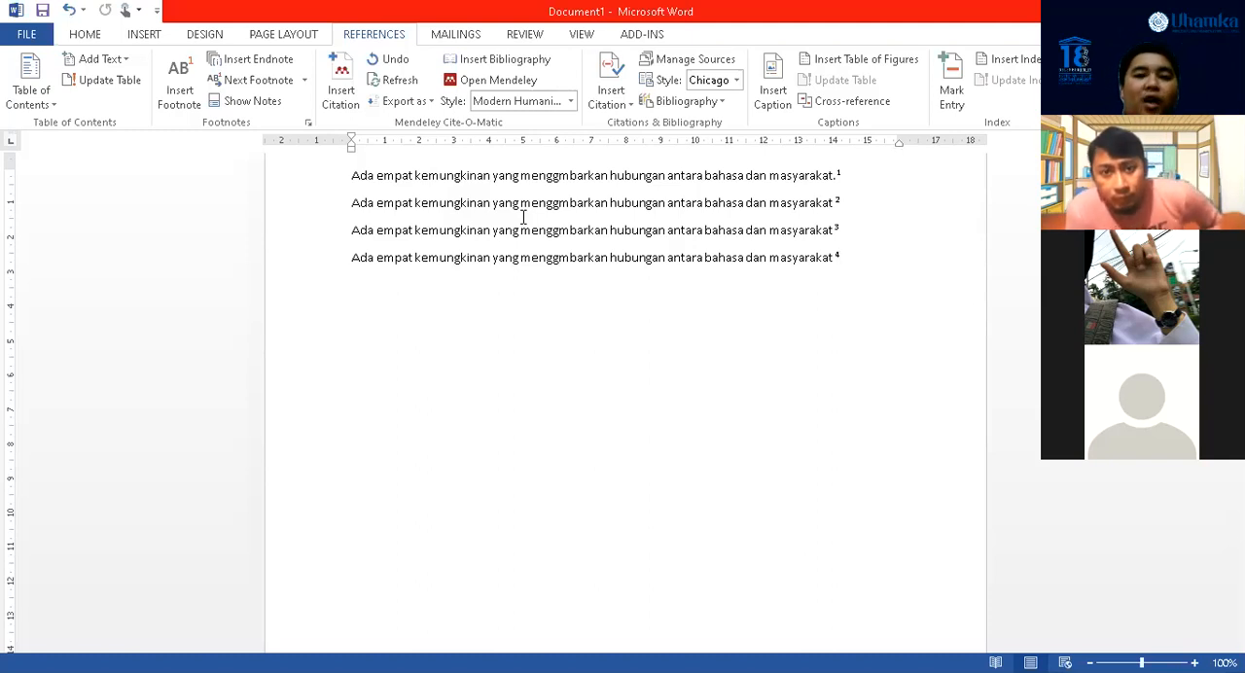
scroll(523, 216, down, 10)
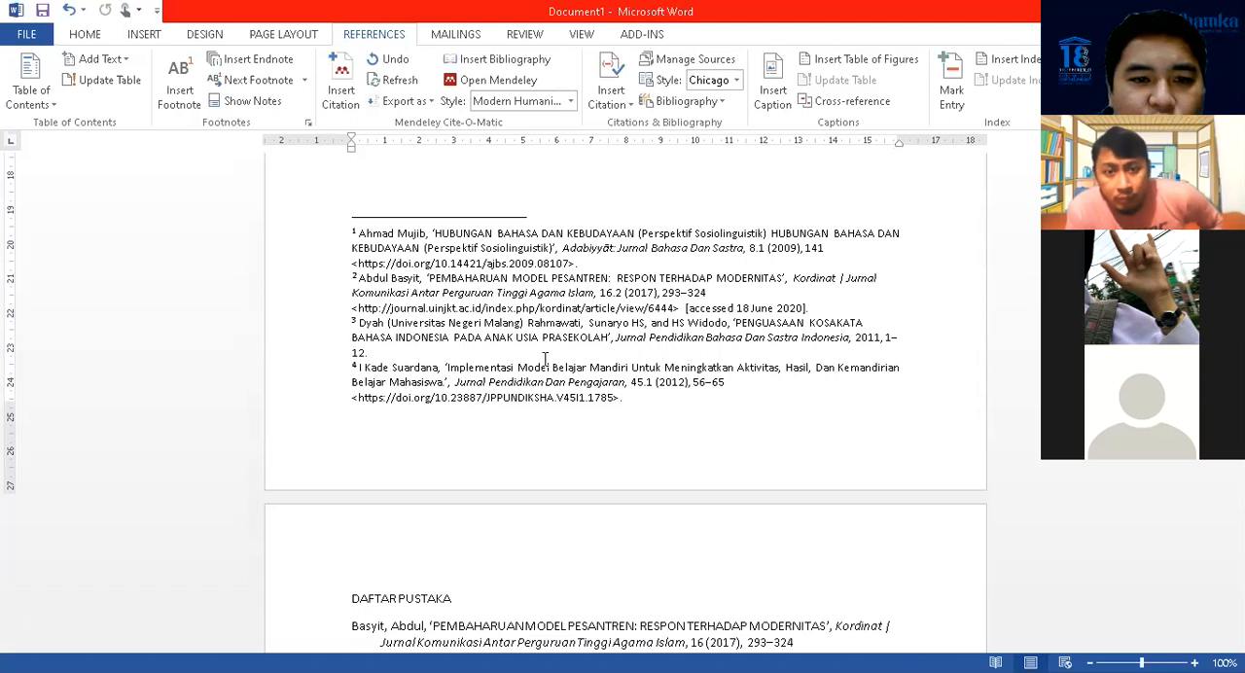
scroll(622, 341, up, 10)
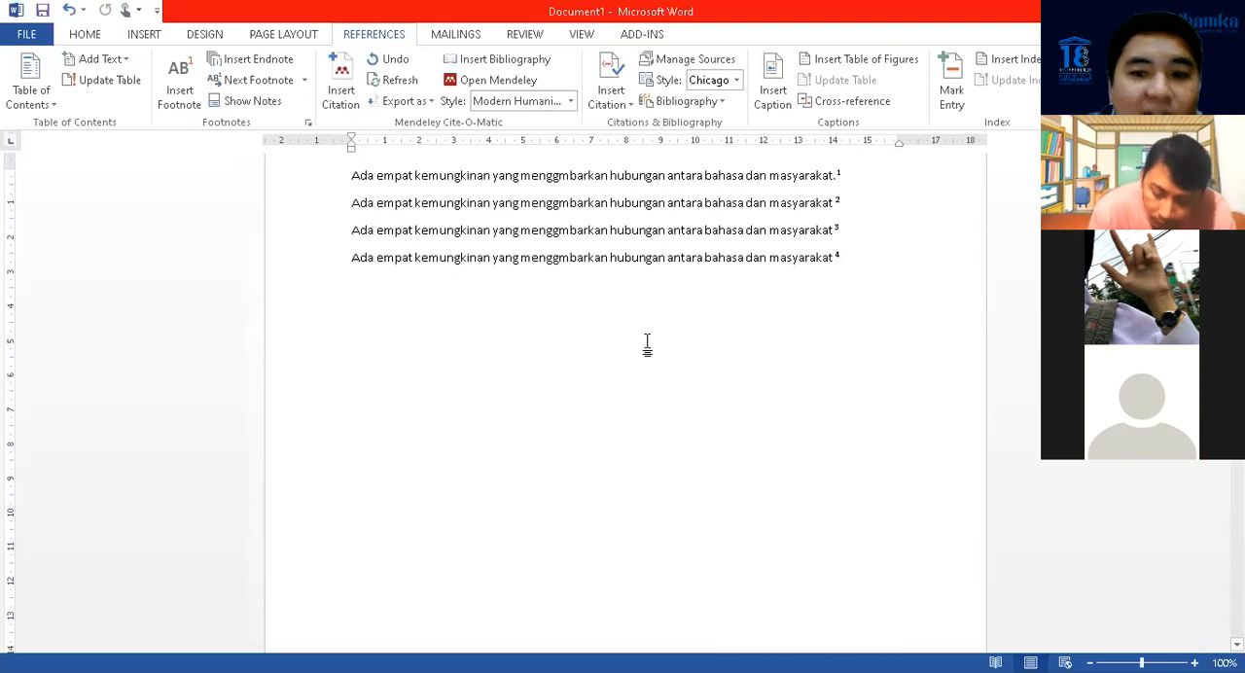
Select all four cited sentences, change the Mendeley citation style to American Psychological Association 6th edition, and select the first in-text citation
scroll(647, 344, up, 2)
drag(353, 263, 878, 383)
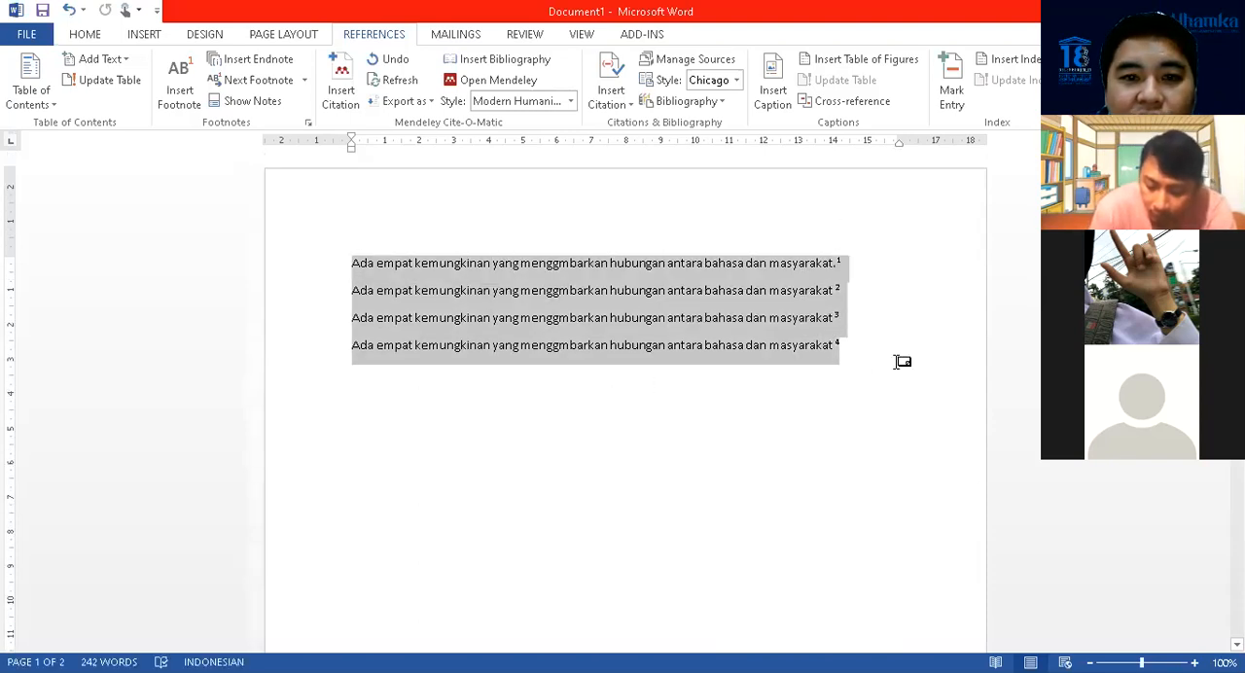
click(575, 104)
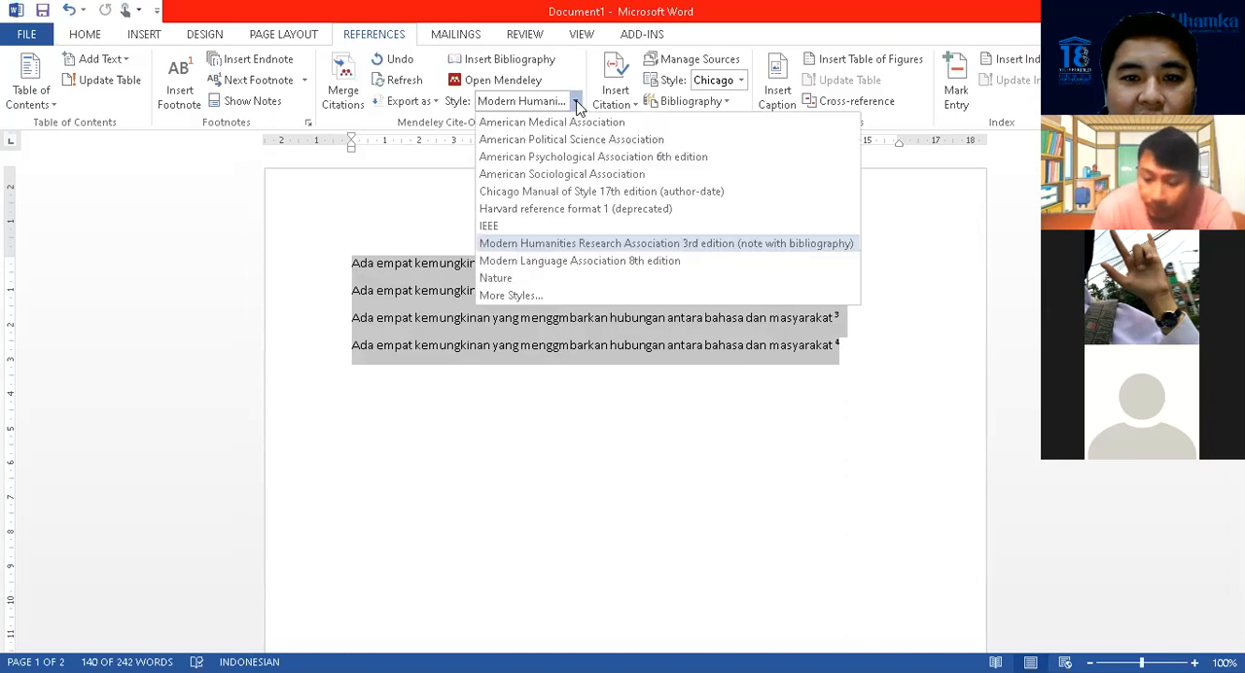
click(577, 157)
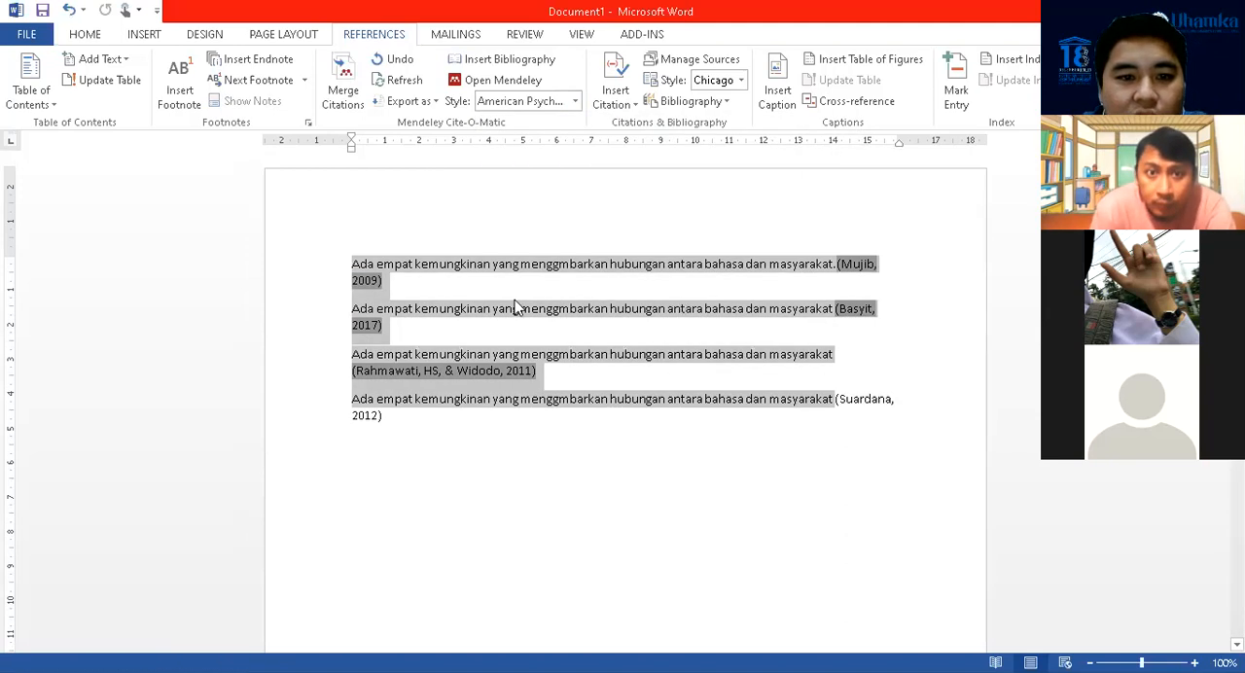
click(860, 269)
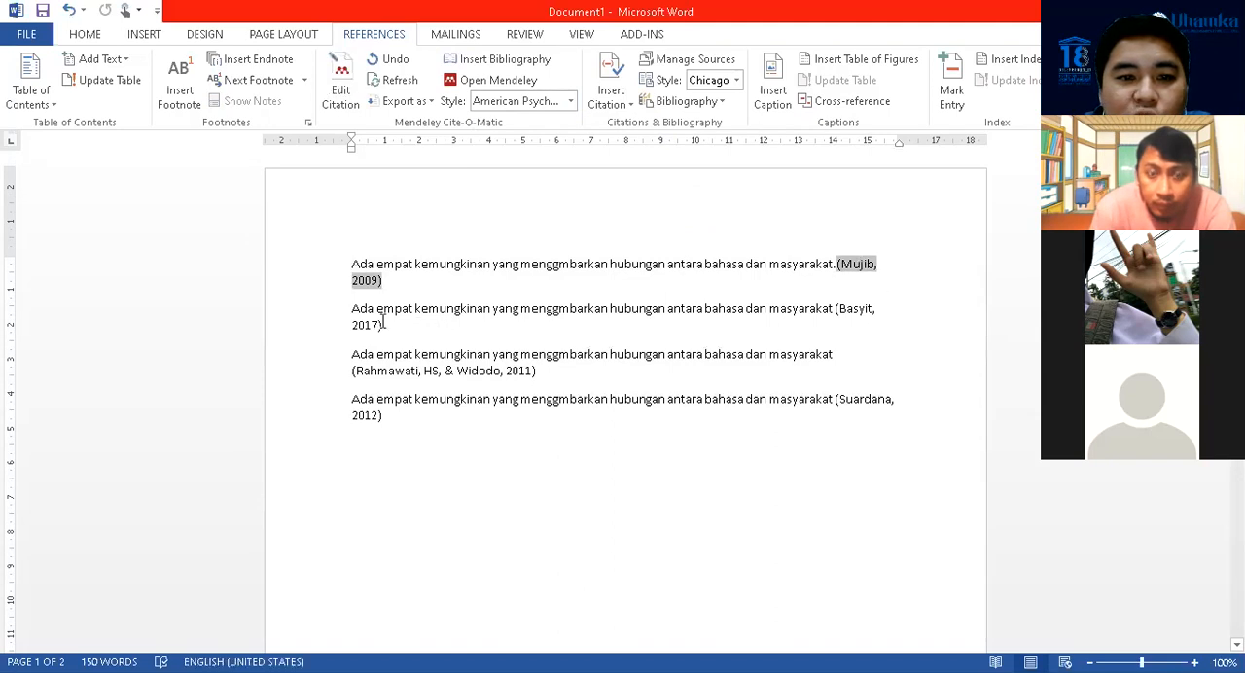
Examine the in-text citations of the second, third and fourth sentences alongside the bibliography entries under DAFTAR PUSTAKA
click(857, 309)
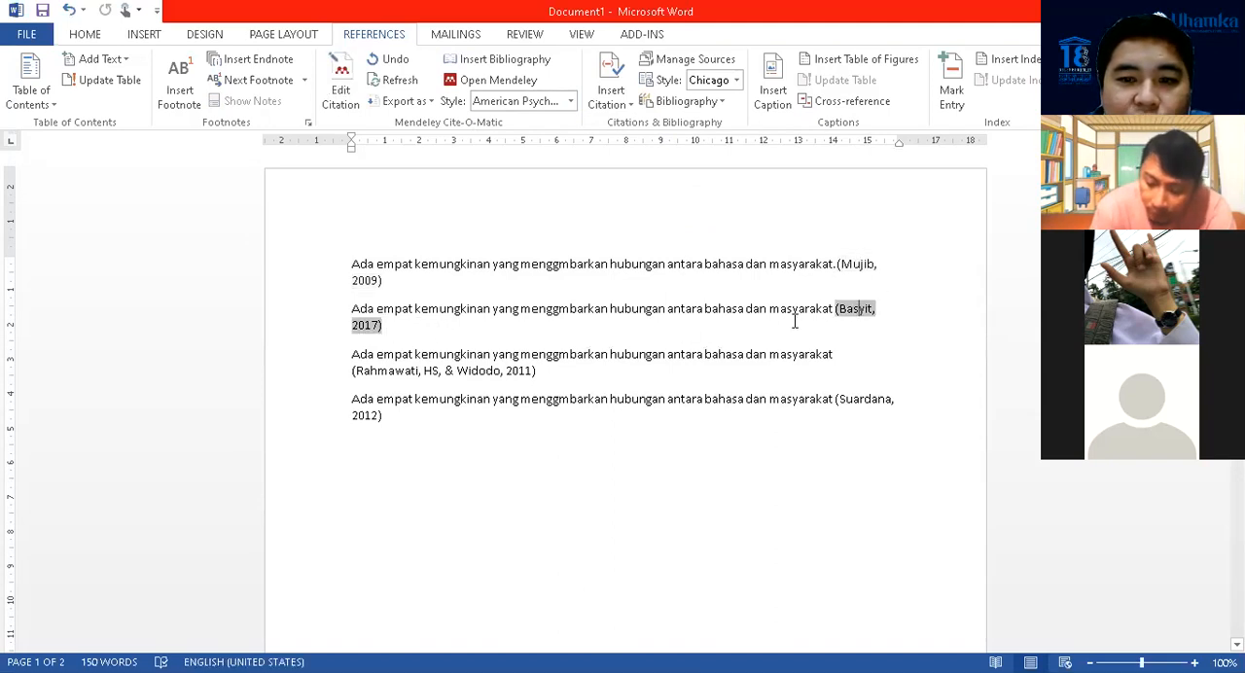
scroll(567, 353, down, 5)
scroll(567, 353, down, 8)
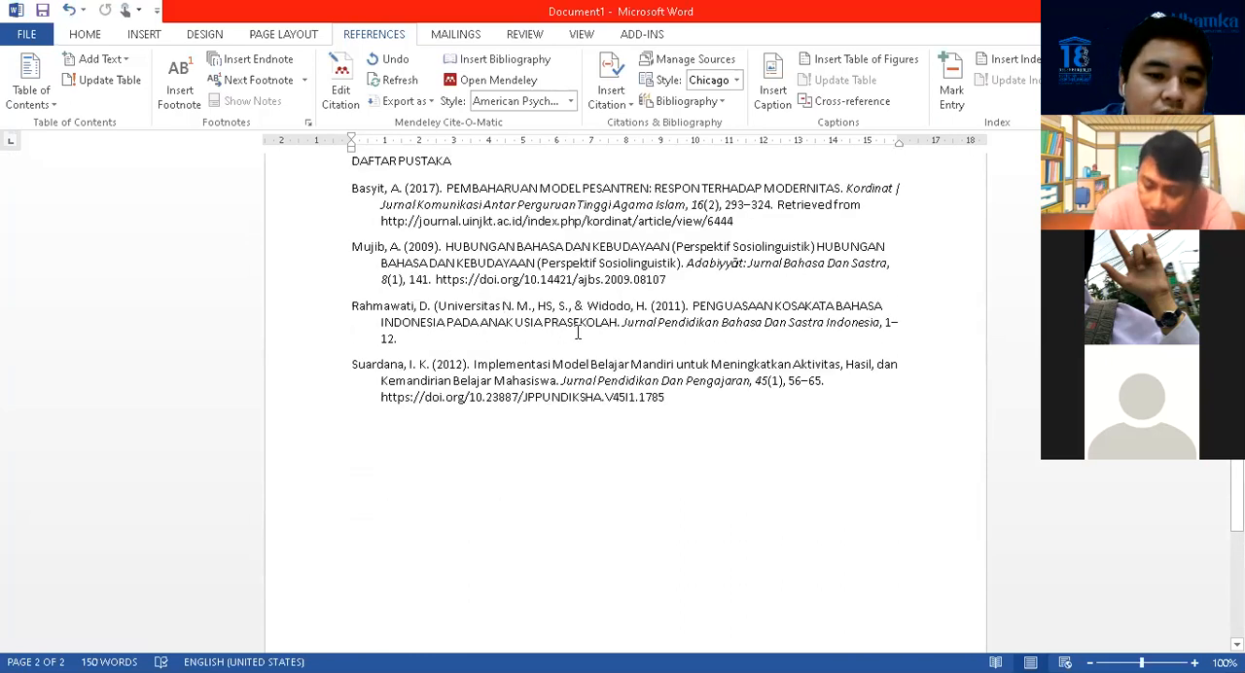
scroll(667, 340, up, 10)
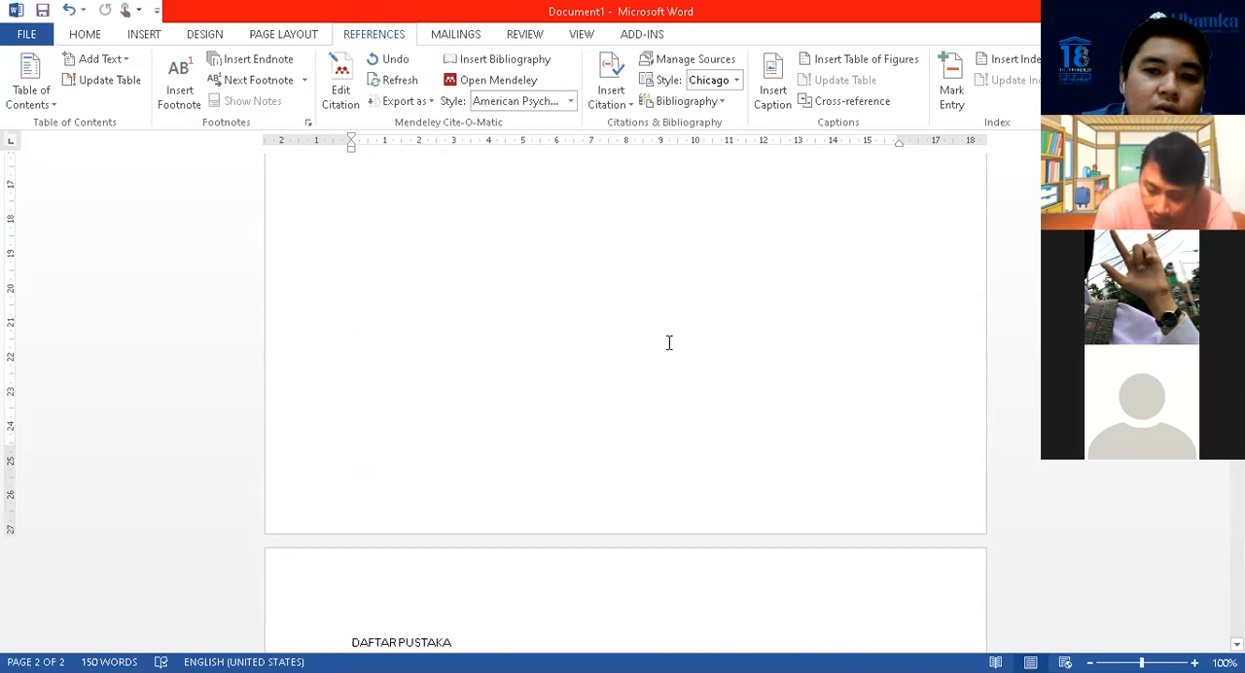
click(550, 288)
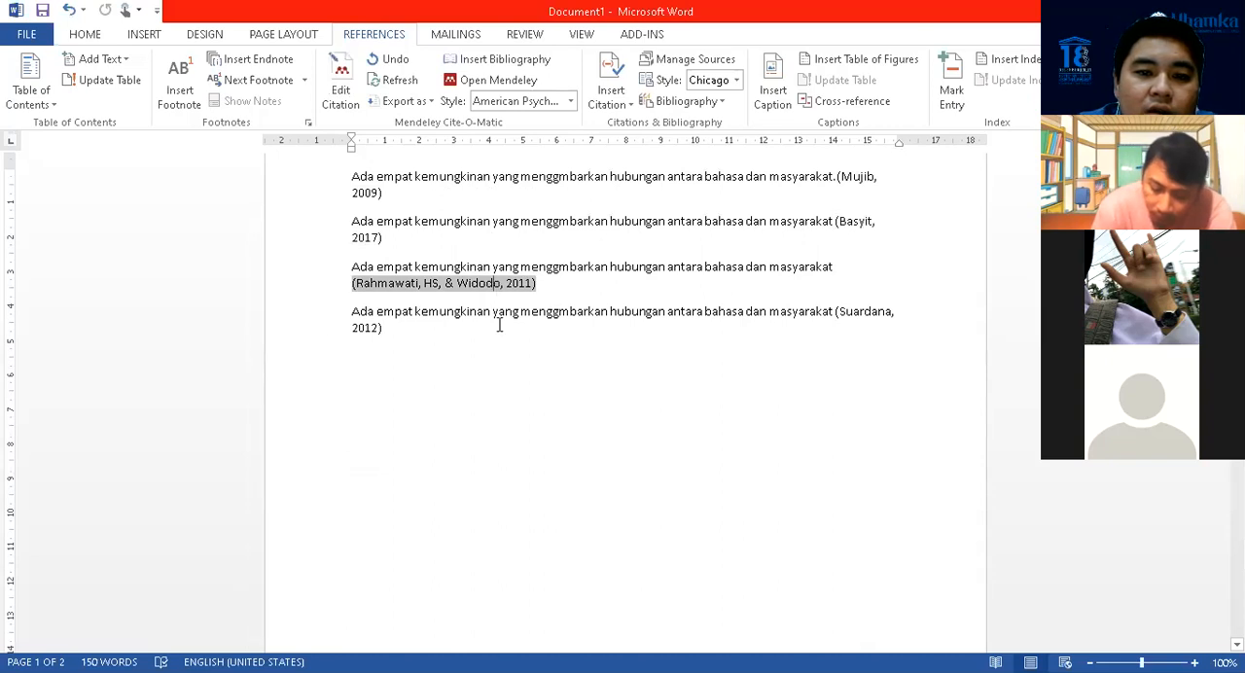
click(368, 328)
scroll(593, 394, up, 2)
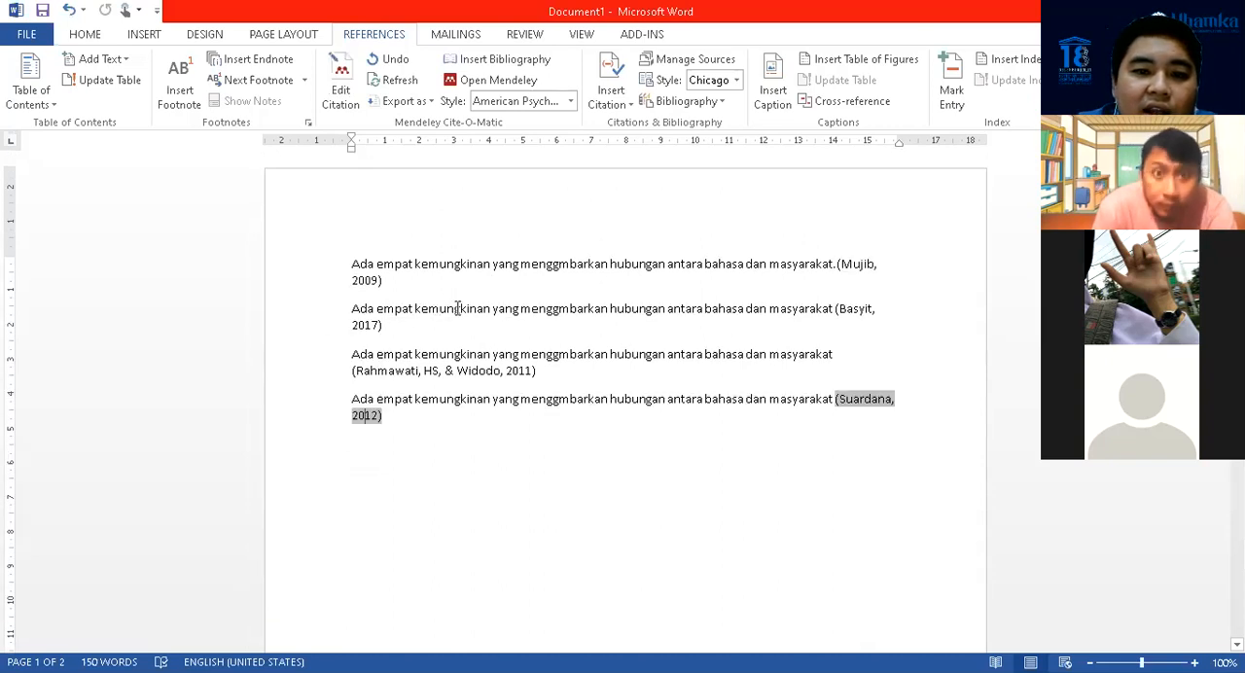
Change the Mendeley citation style of all four sentences to IEEE and review the numbered bibliography under DAFTAR PUSTAKA
drag(351, 262, 475, 419)
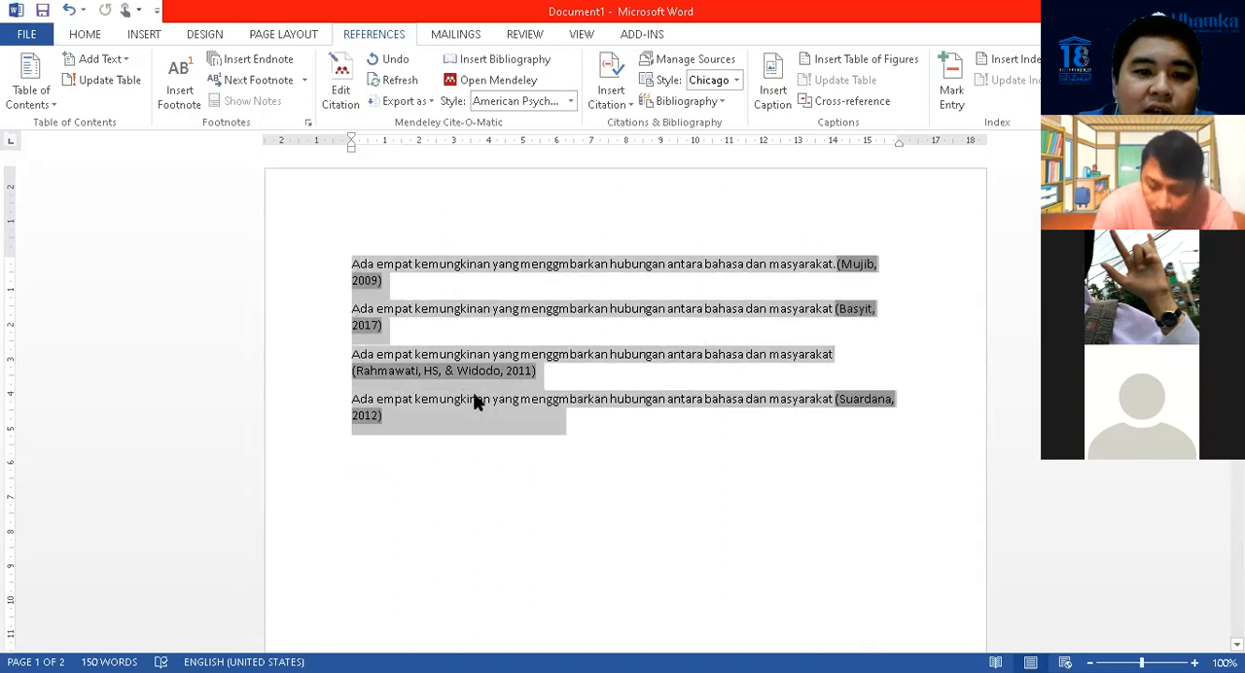
click(575, 101)
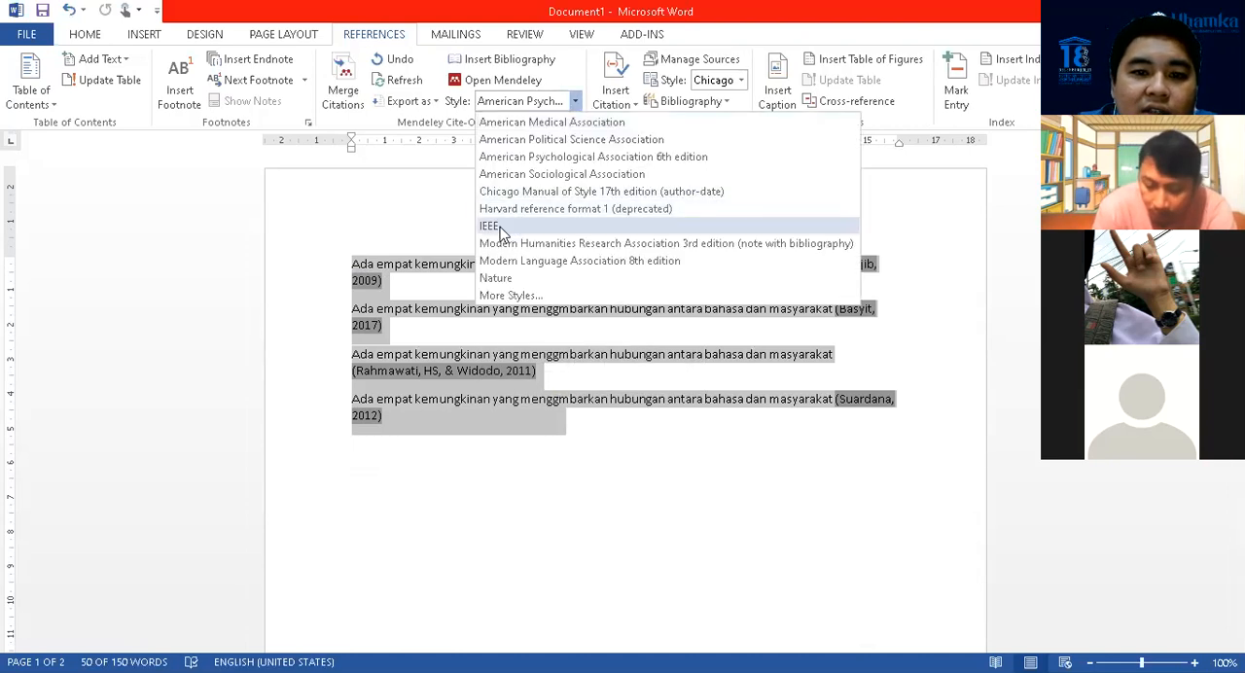
click(491, 226)
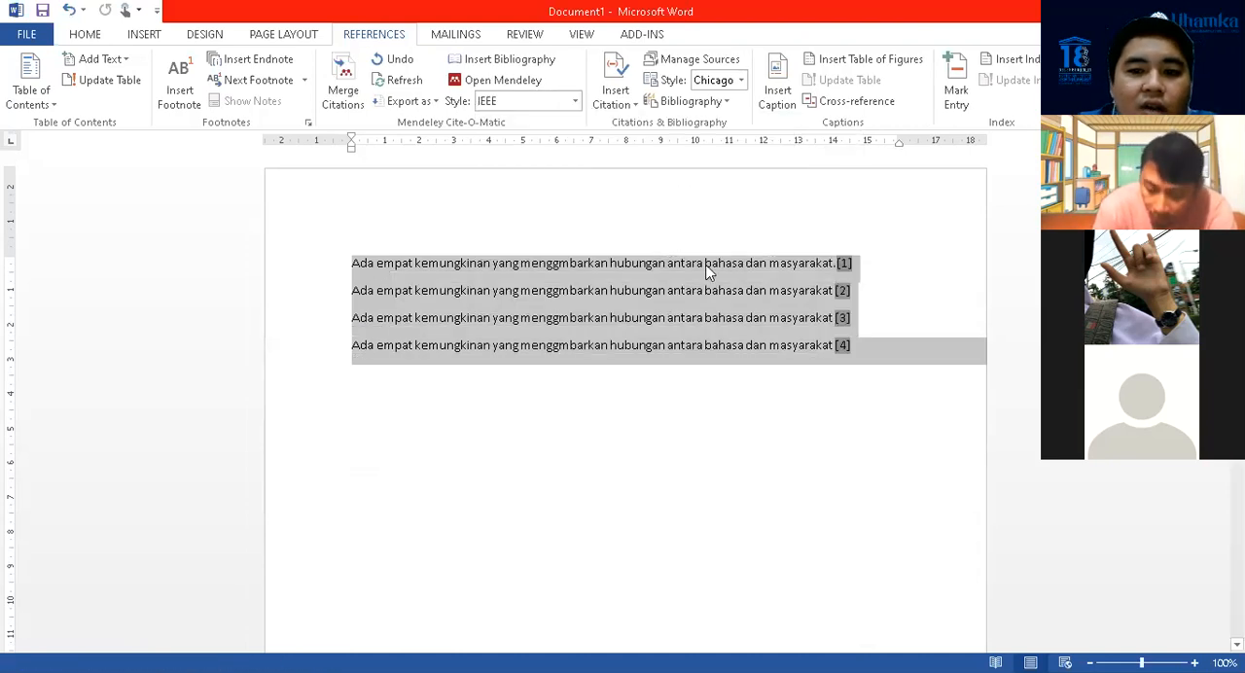
click(903, 296)
scroll(659, 327, down, 15)
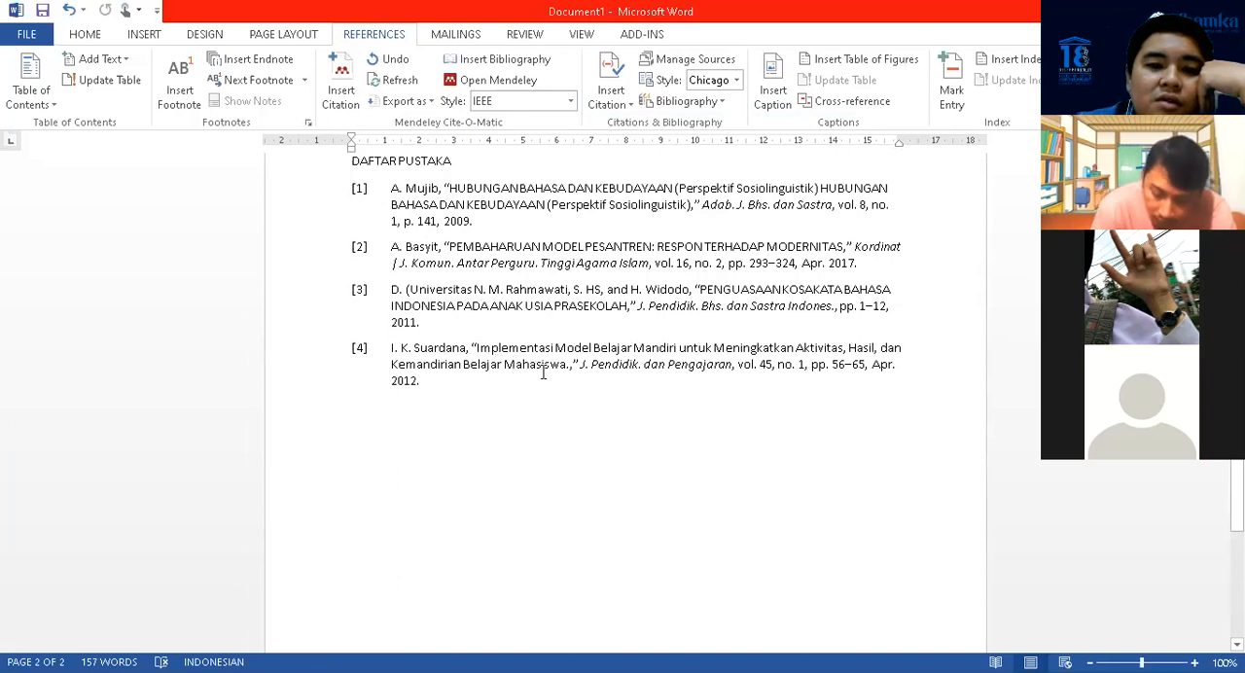
scroll(550, 374, up, 15)
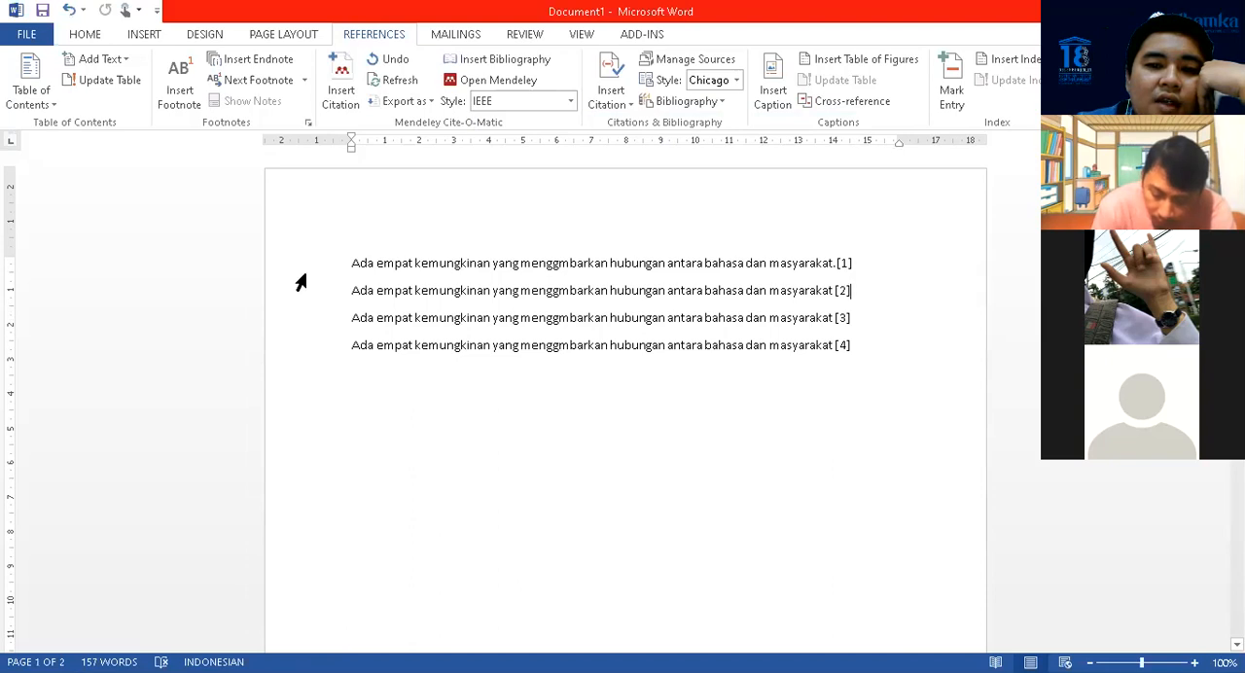
Select all four cited sentences and set the Mendeley citation style back to American Psychological Association 6th edition
drag(350, 263, 908, 353)
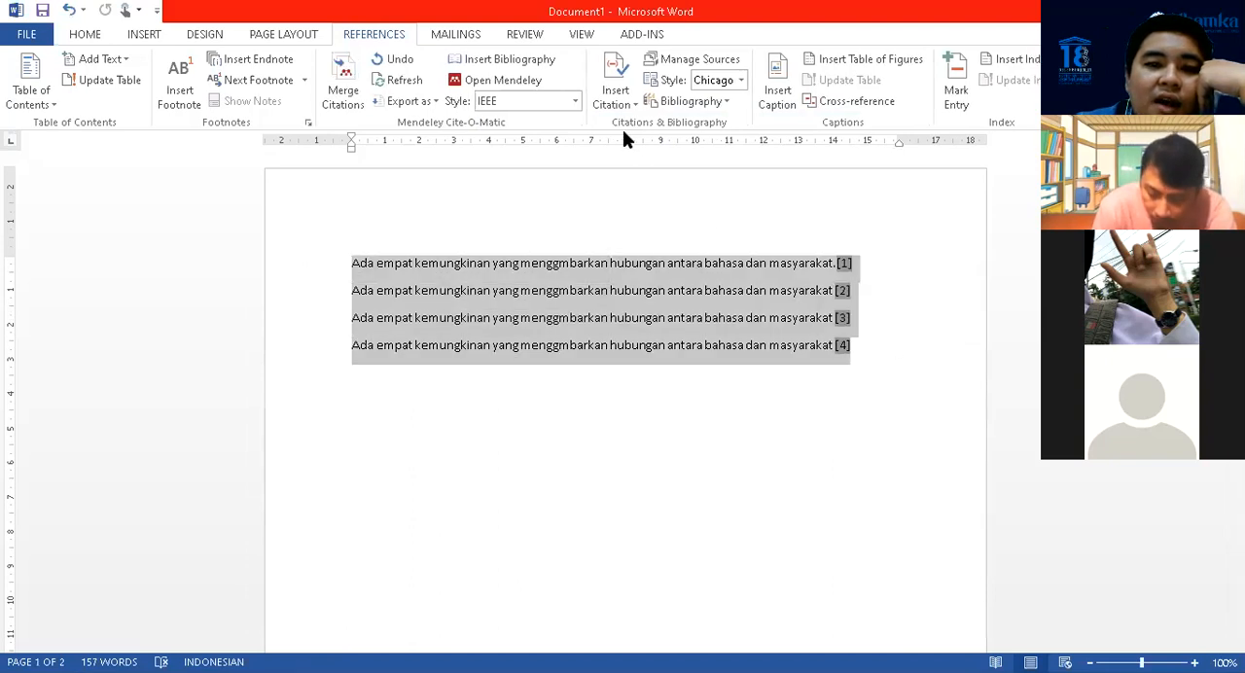
click(576, 103)
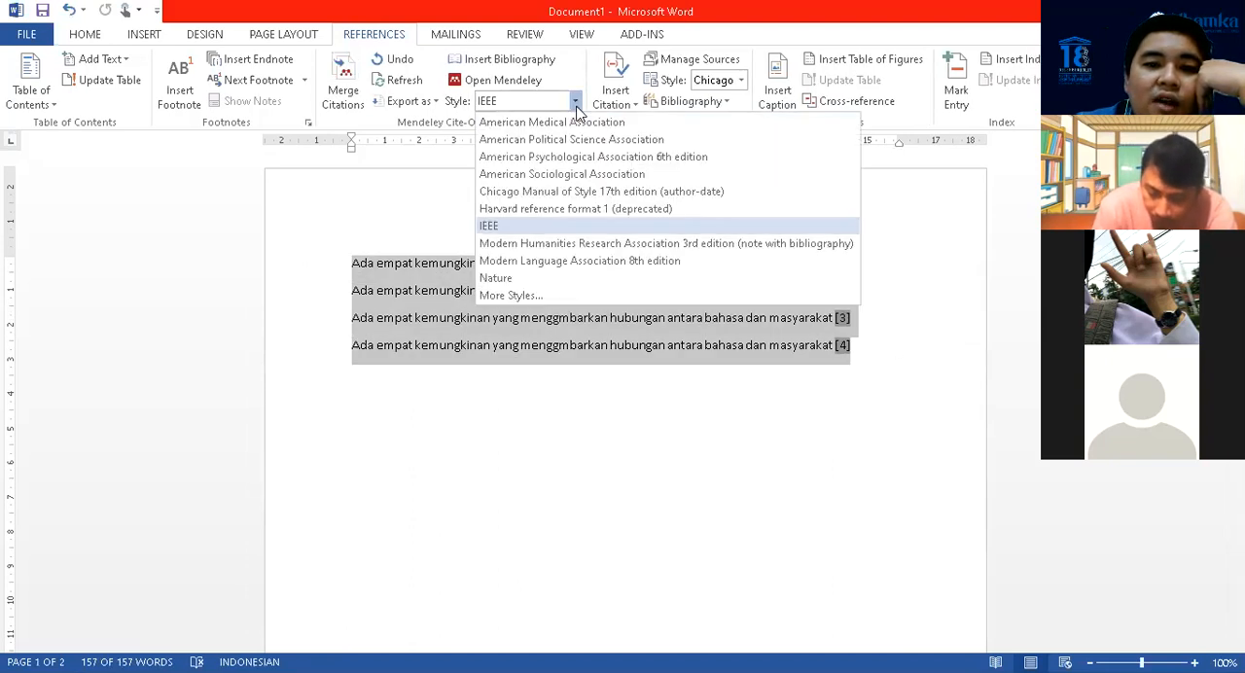
click(602, 158)
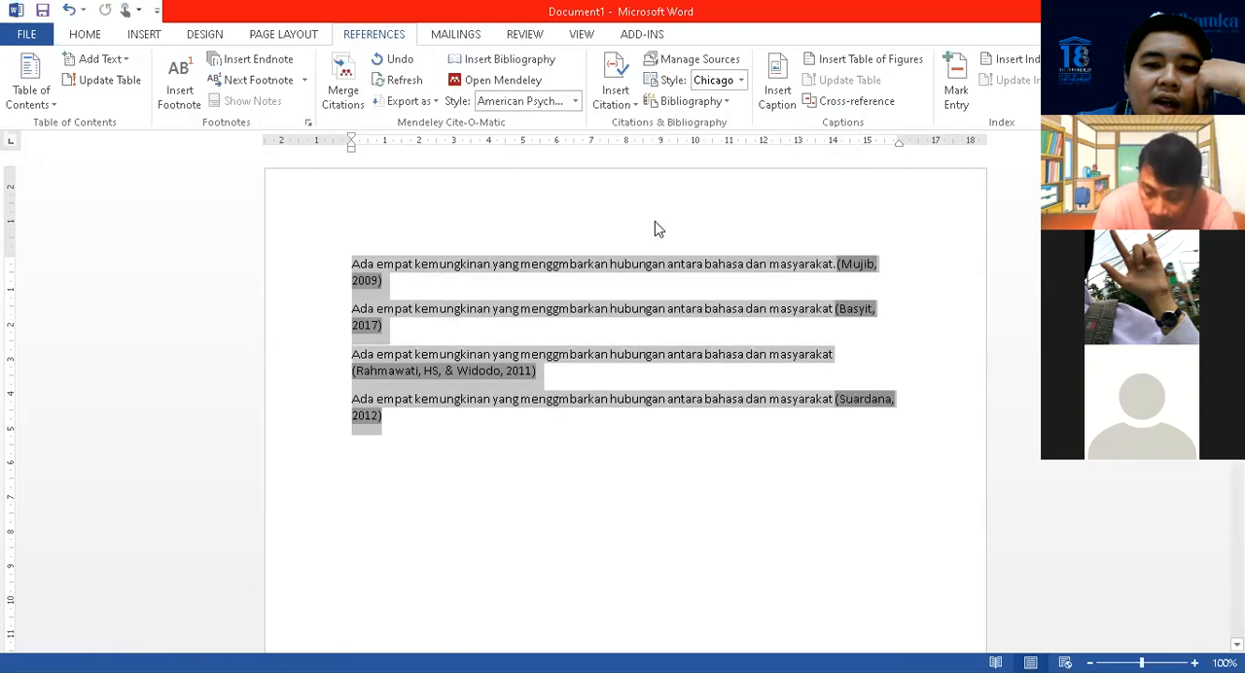
Join the four cited sentences into one continuous paragraph by removing the paragraph breaks between them
click(352, 313)
key(BackSpace)
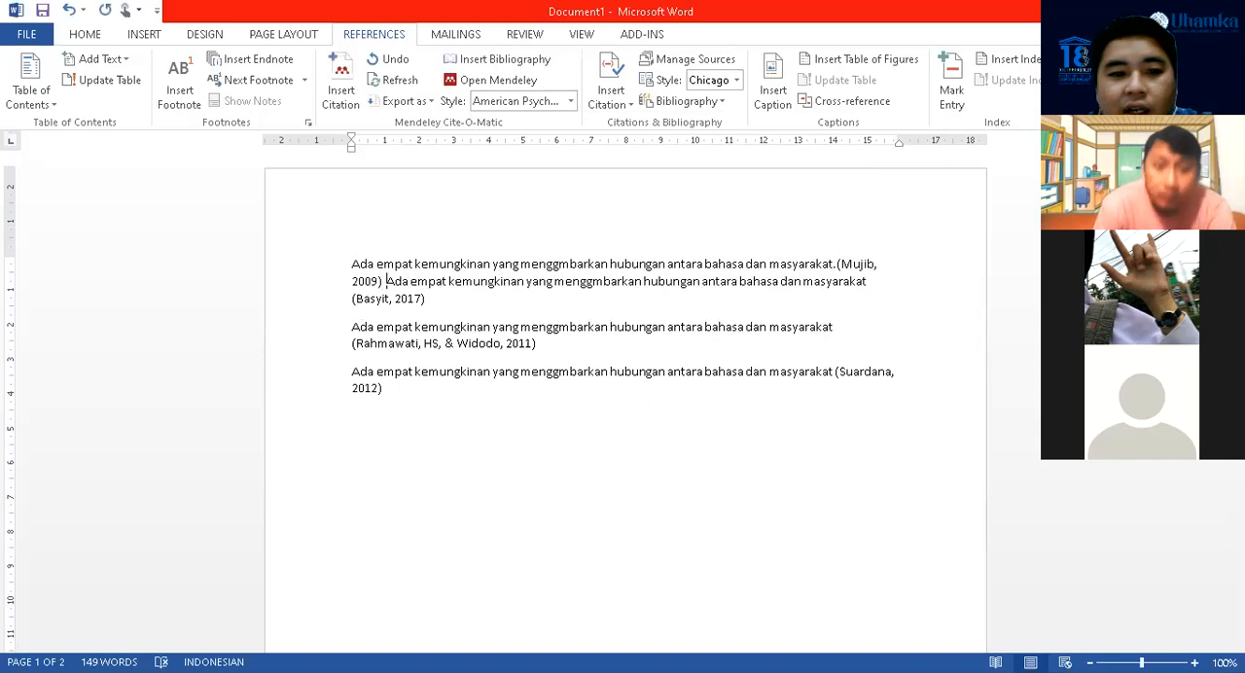
click(352, 328)
key(BackSpace)
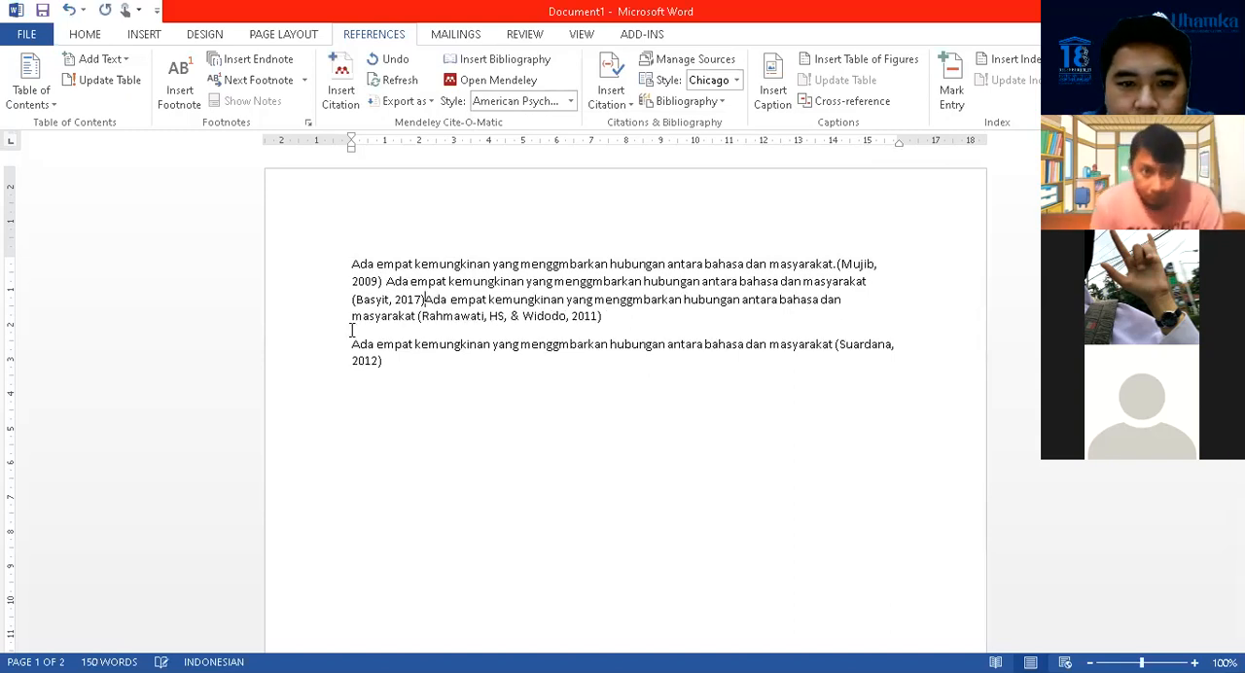
click(352, 343)
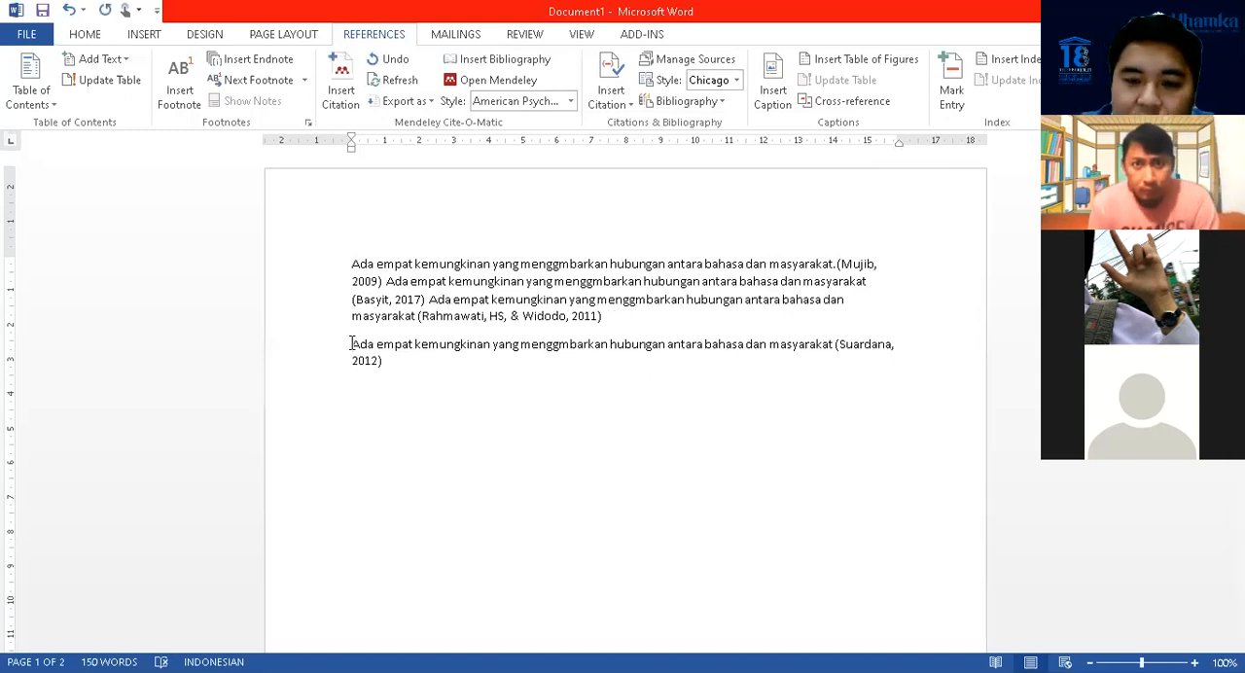
key(BackSpace)
click(397, 298)
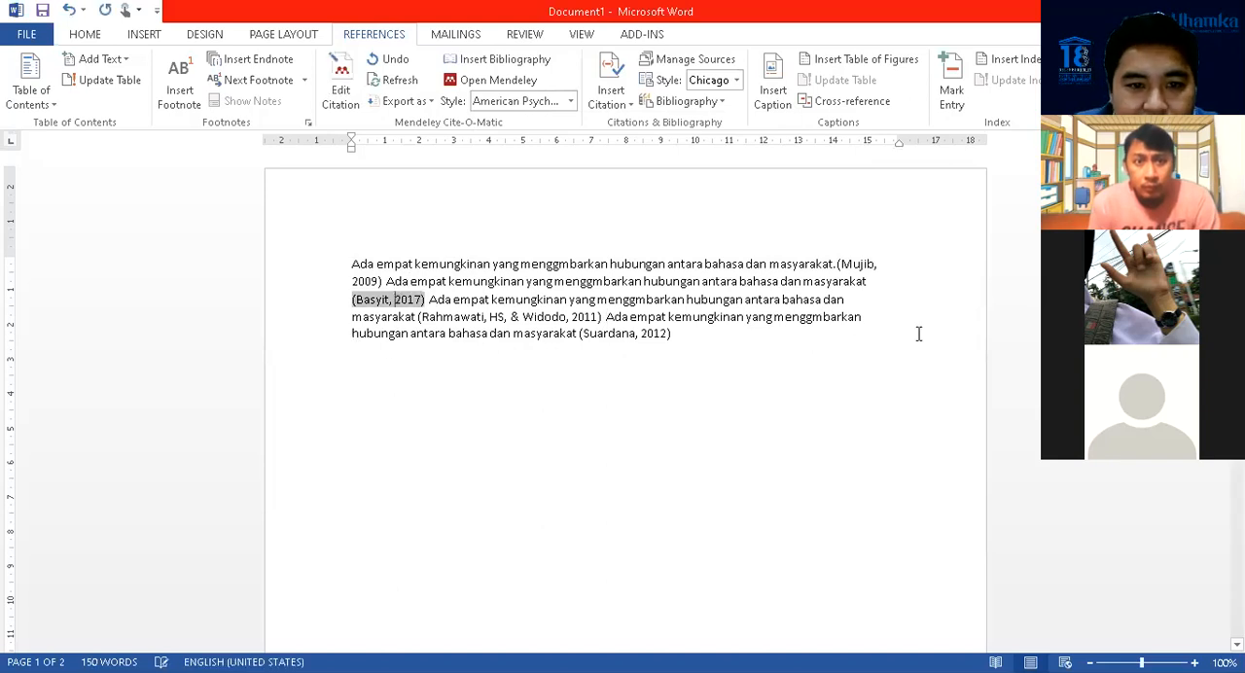
click(677, 332)
Justify the alignment of the whole cited paragraph on the first page
drag(350, 264, 700, 342)
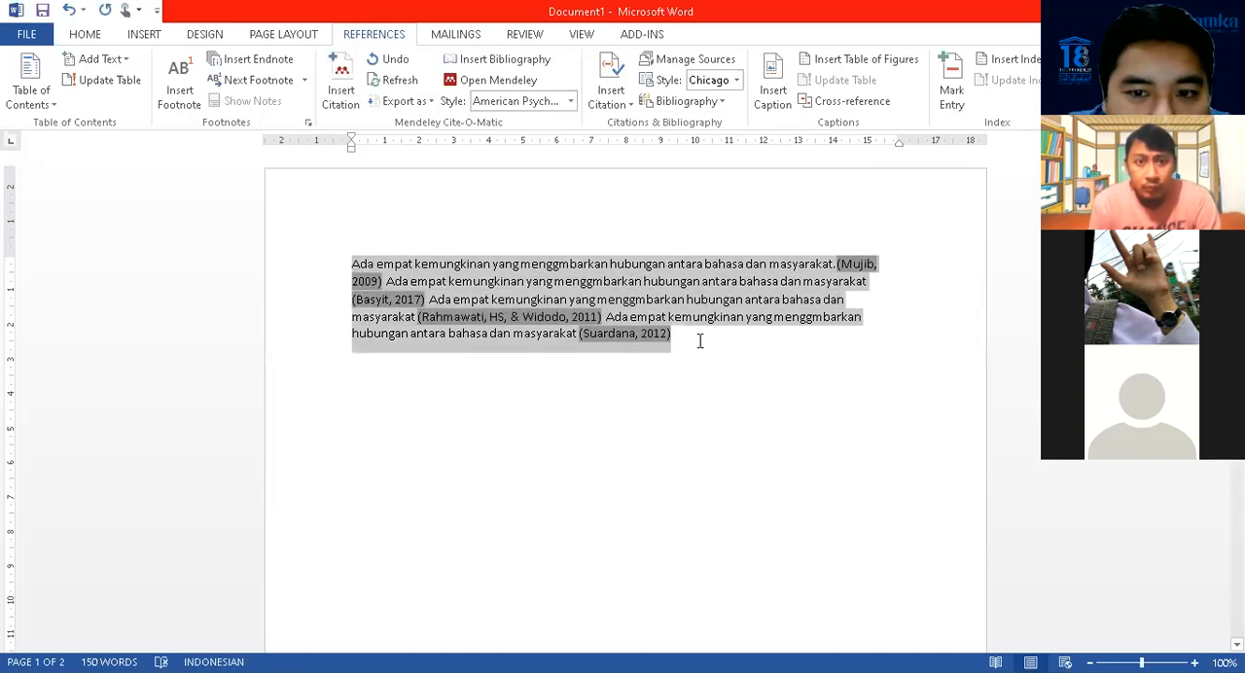
click(88, 35)
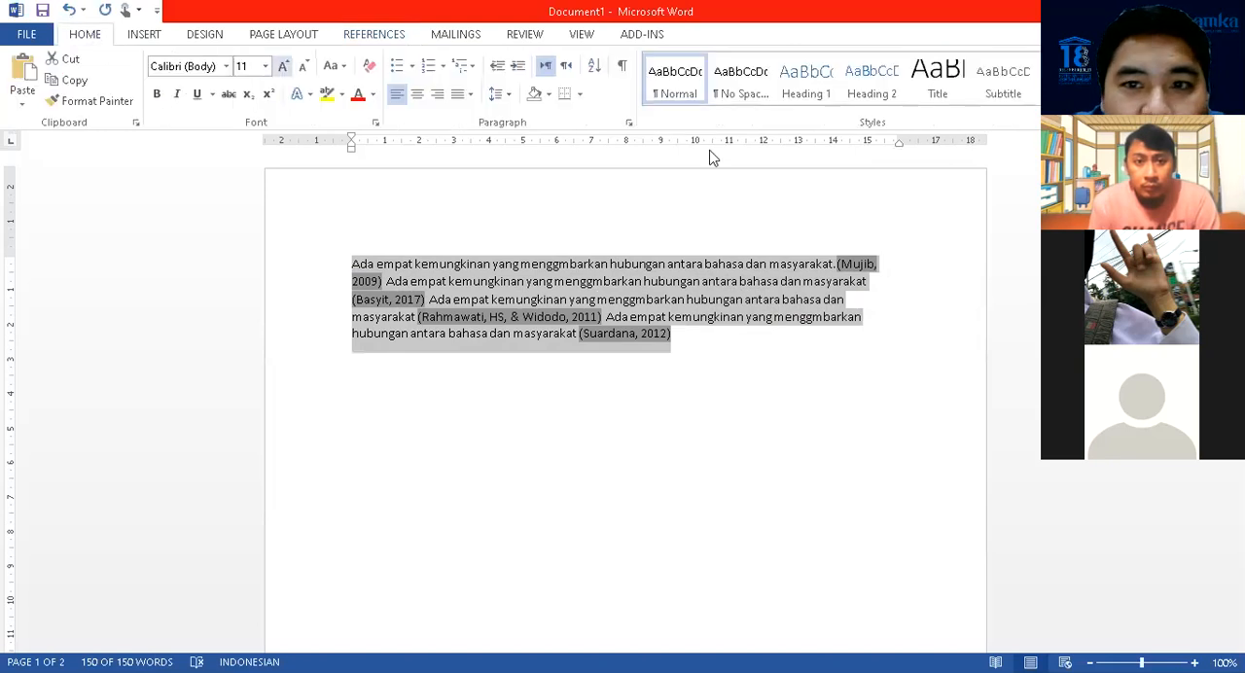
click(470, 96)
click(475, 119)
click(777, 376)
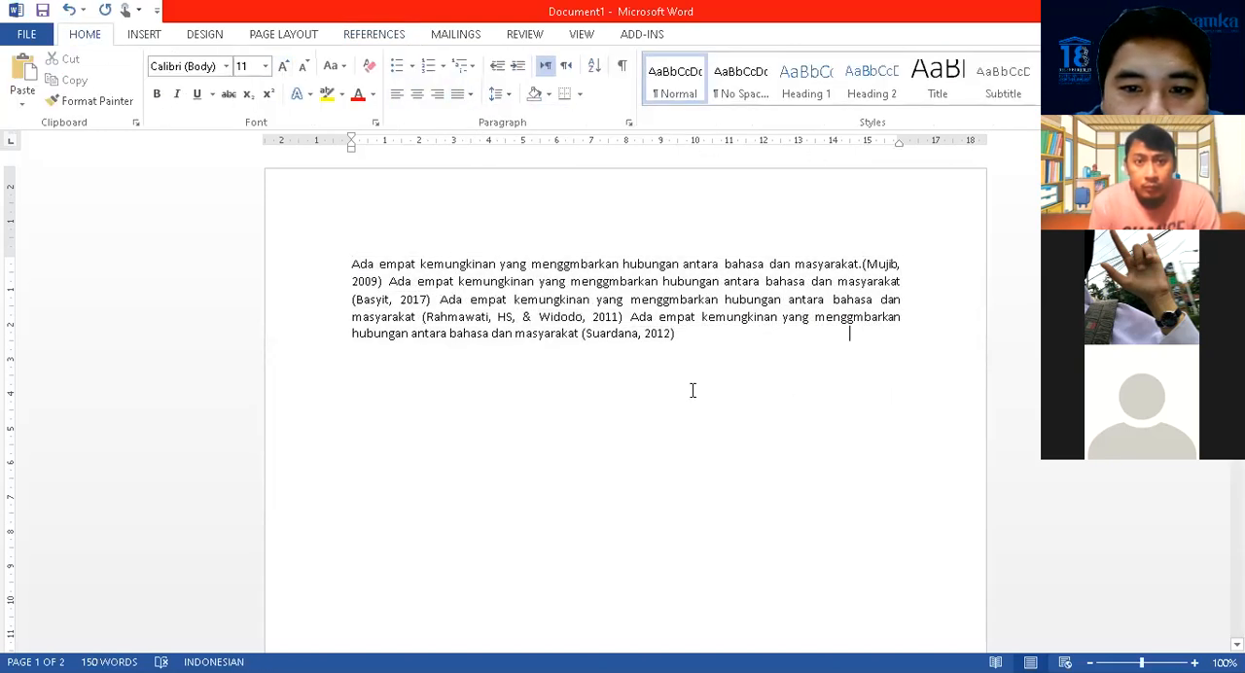
triple_click(614, 341)
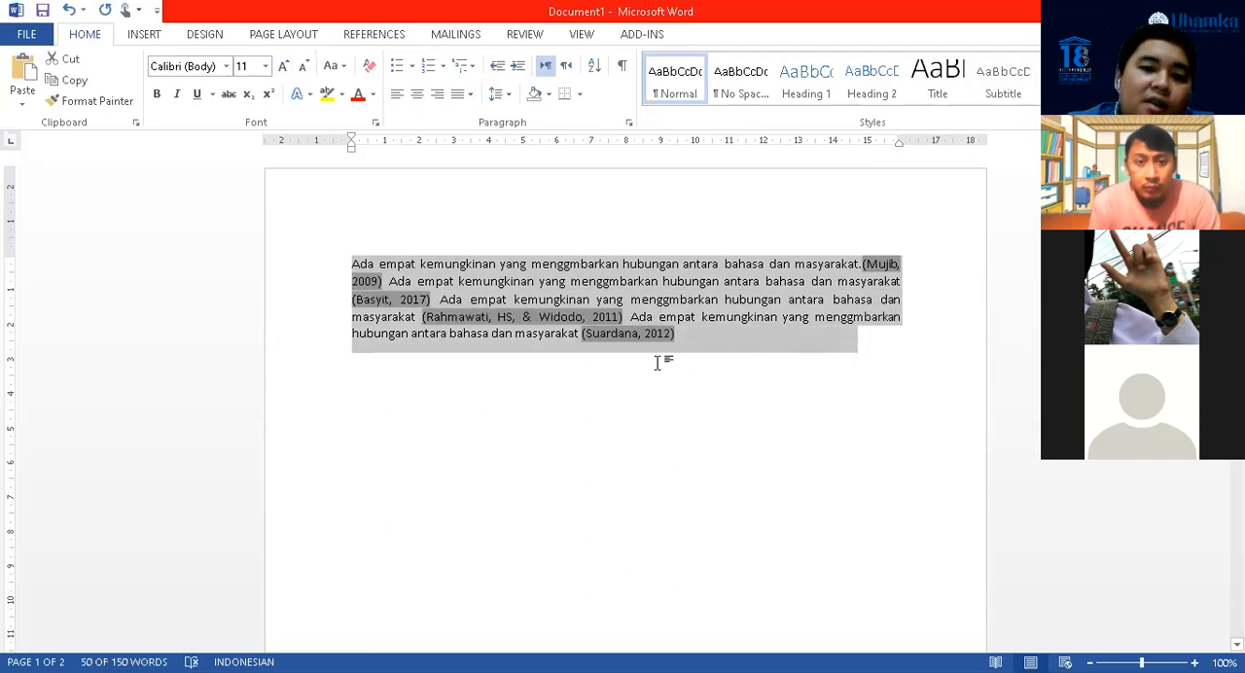
click(472, 370)
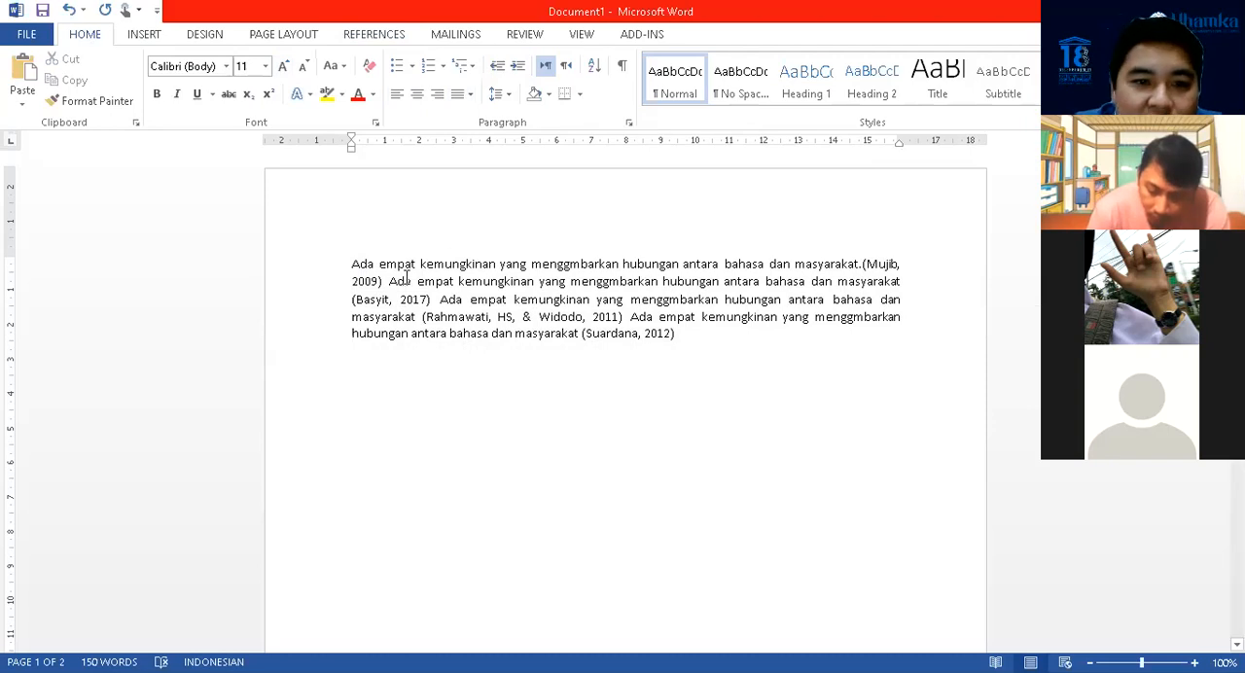
Copy the first sentence without its citation and paste it on a new line below the paragraph
drag(352, 264, 797, 263)
key(ctrl+c)
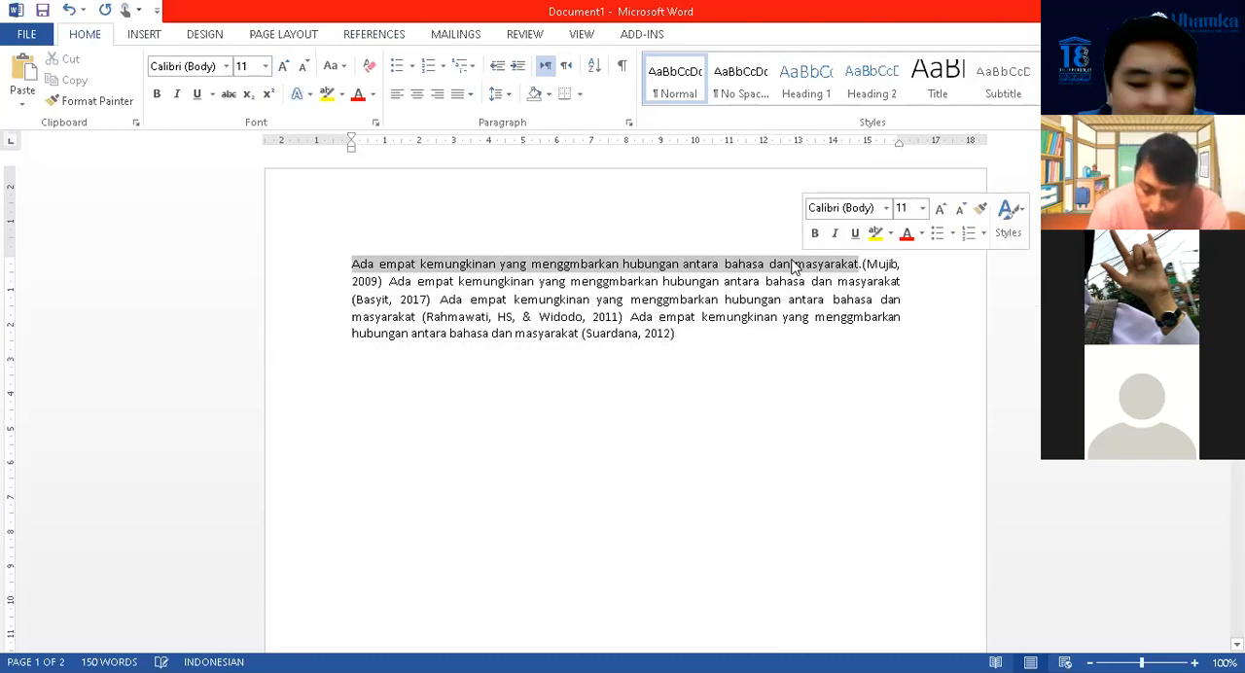
click(393, 408)
key(ctrl+v)
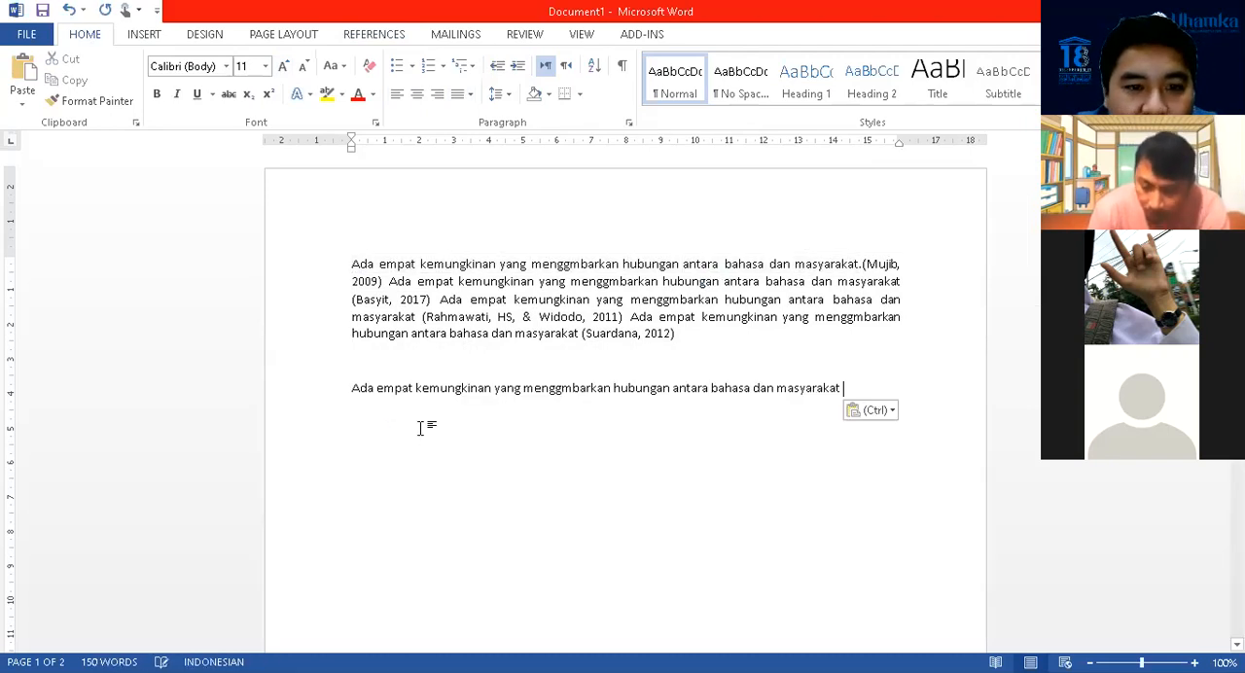
Write a plain-text citation in parentheses after the pasted sentence, with the first source's author surname and the year 2009
text(()
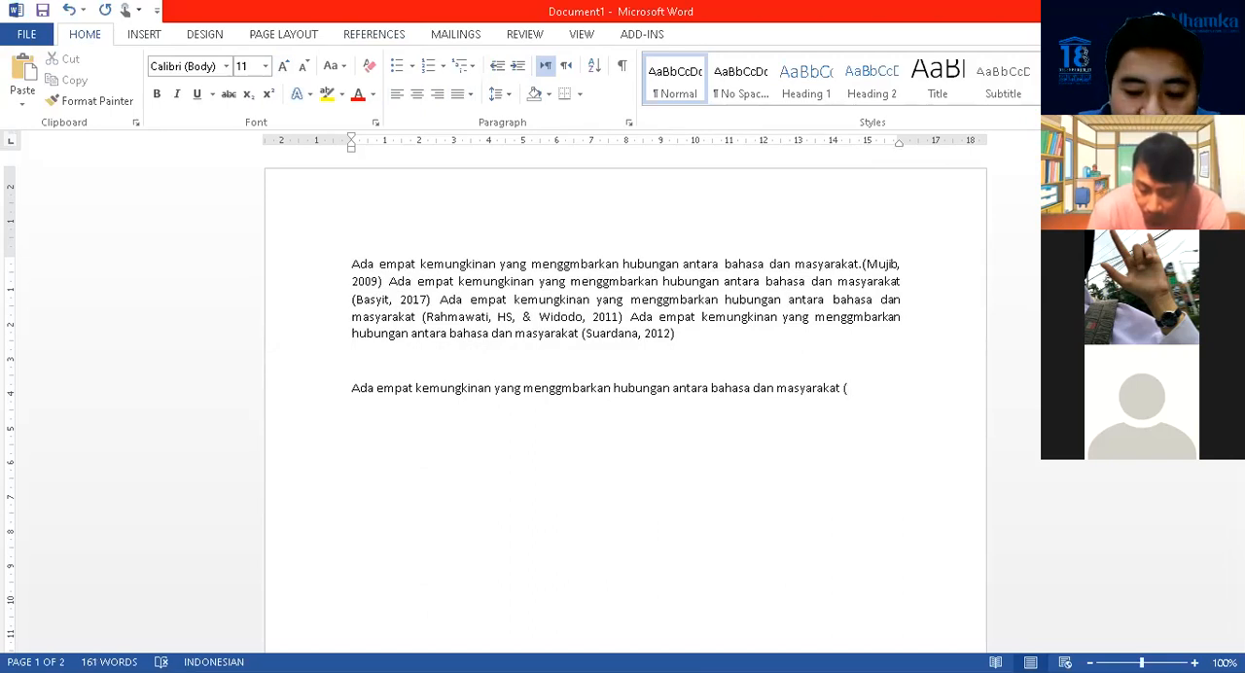
text(mUJI)
key(BackSpace)
key(BackSpace)
key(BackSpace)
key(BackSpace)
text(m)
key(BackSpace)
key(BackSpace)
text(Mujib)
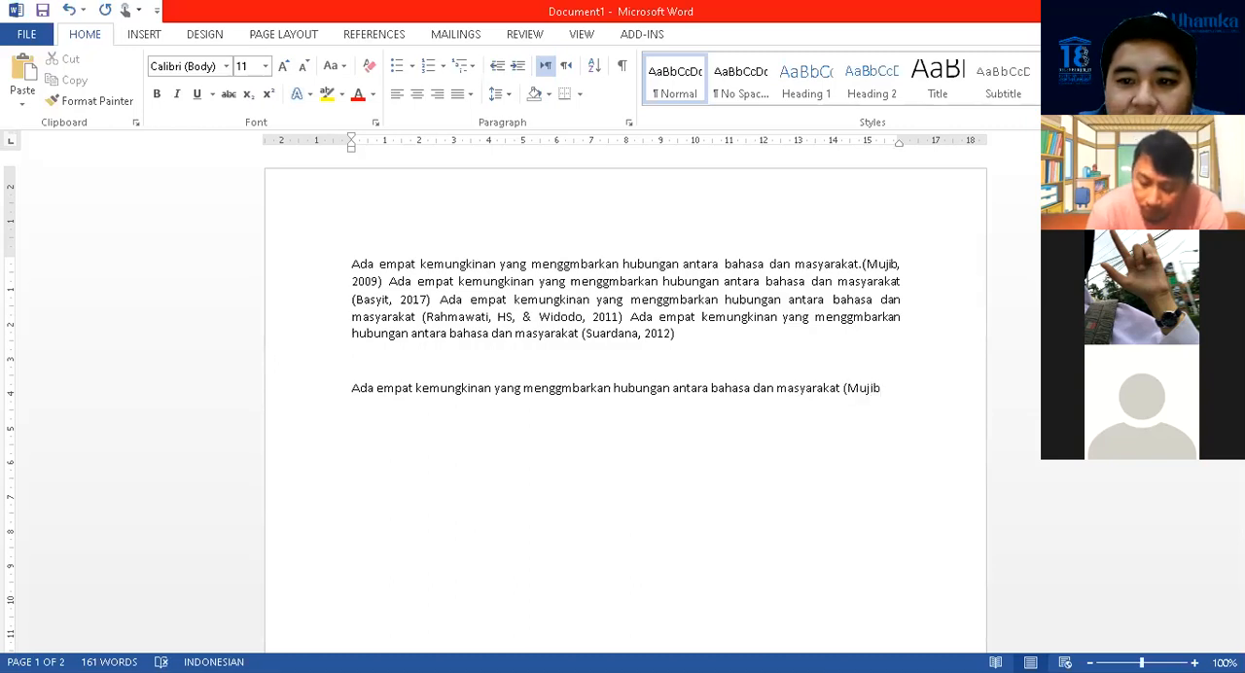
text(, 2009))
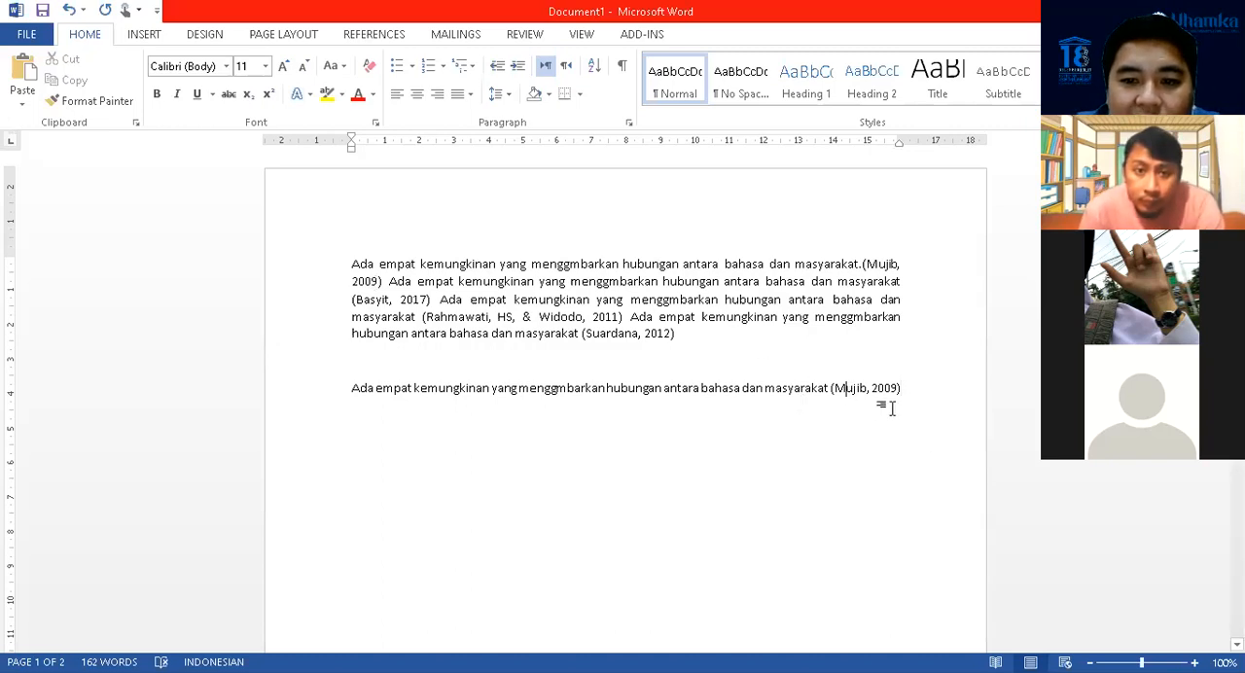
Compare the manually written citation with the Mendeley citation field at the end of the paragraph's first sentence
key(Up)
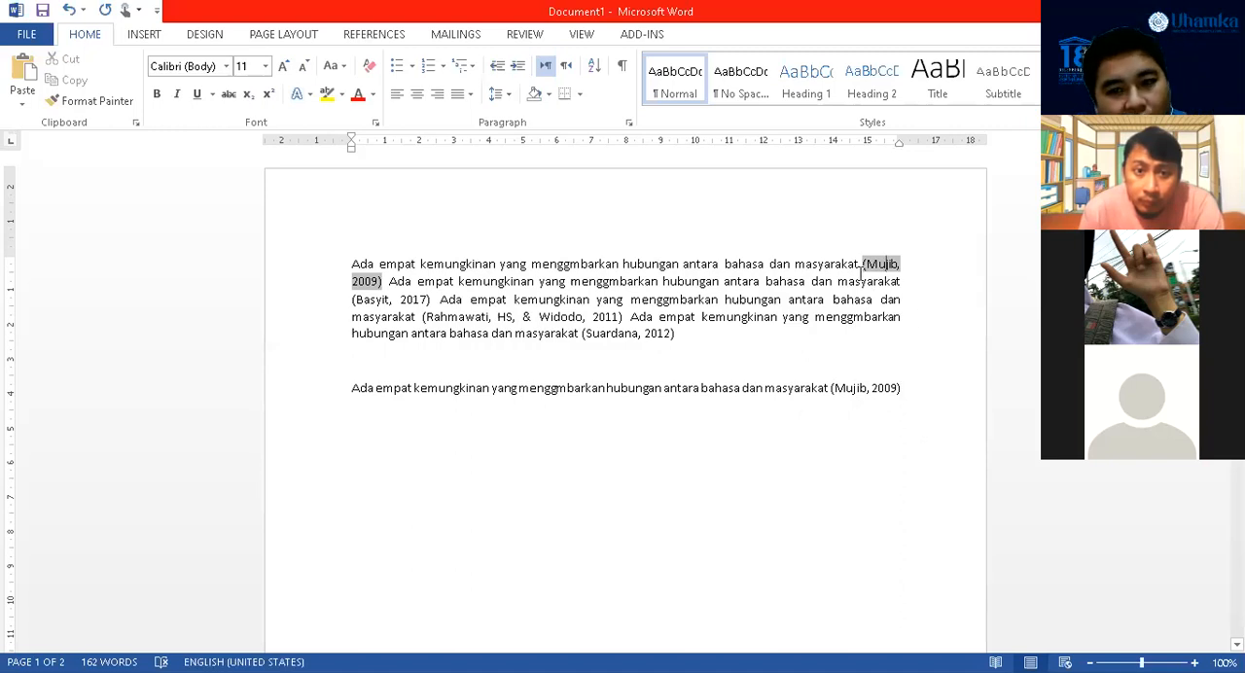
click(856, 390)
click(871, 389)
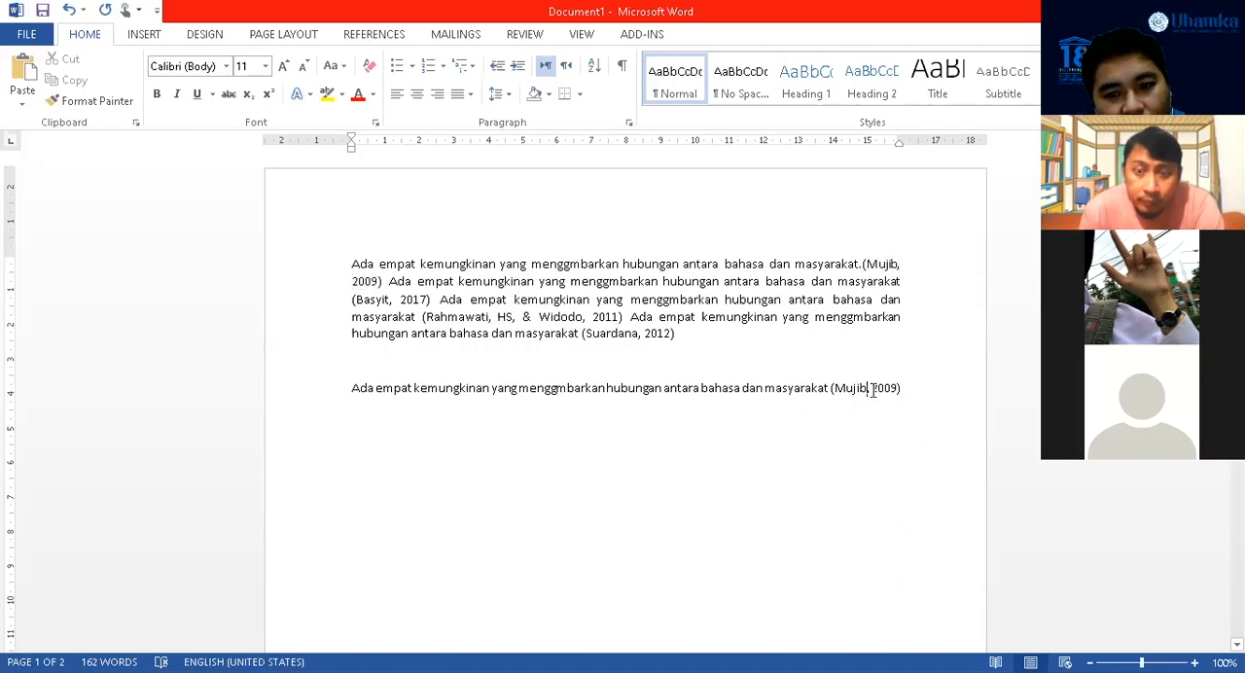
click(887, 267)
click(862, 388)
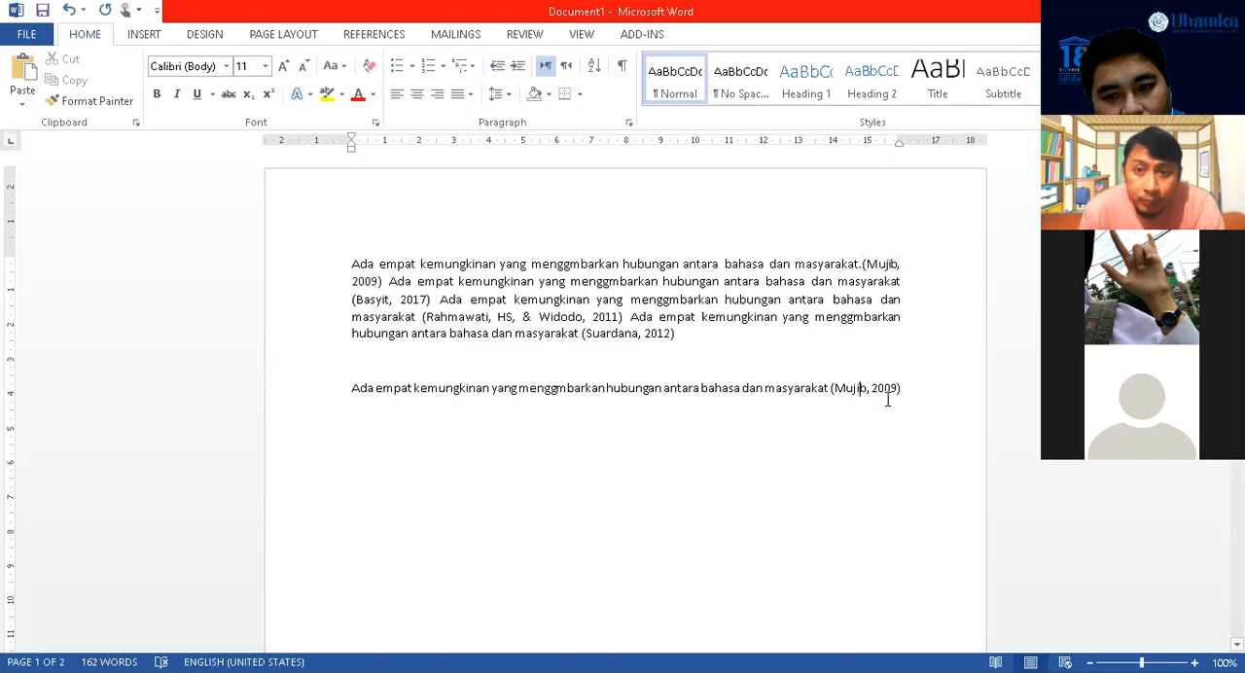
click(878, 263)
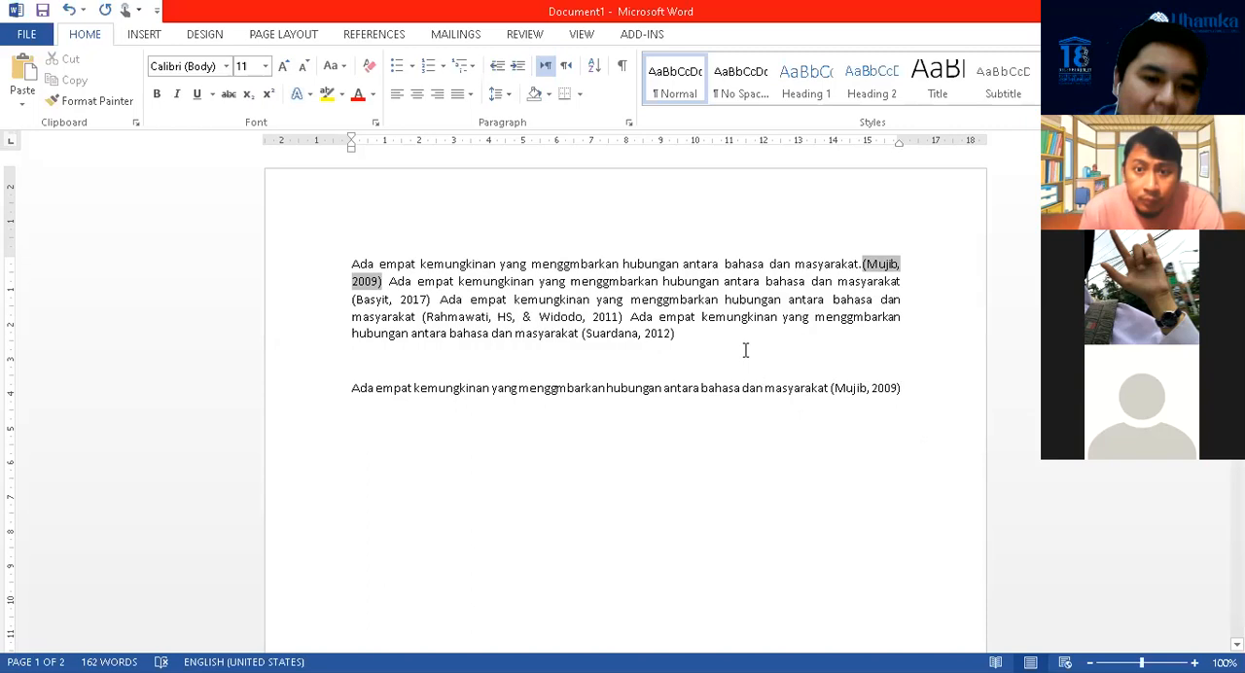
Delete the separate sentence with the manually written citation below the paragraph
drag(350, 387, 947, 402)
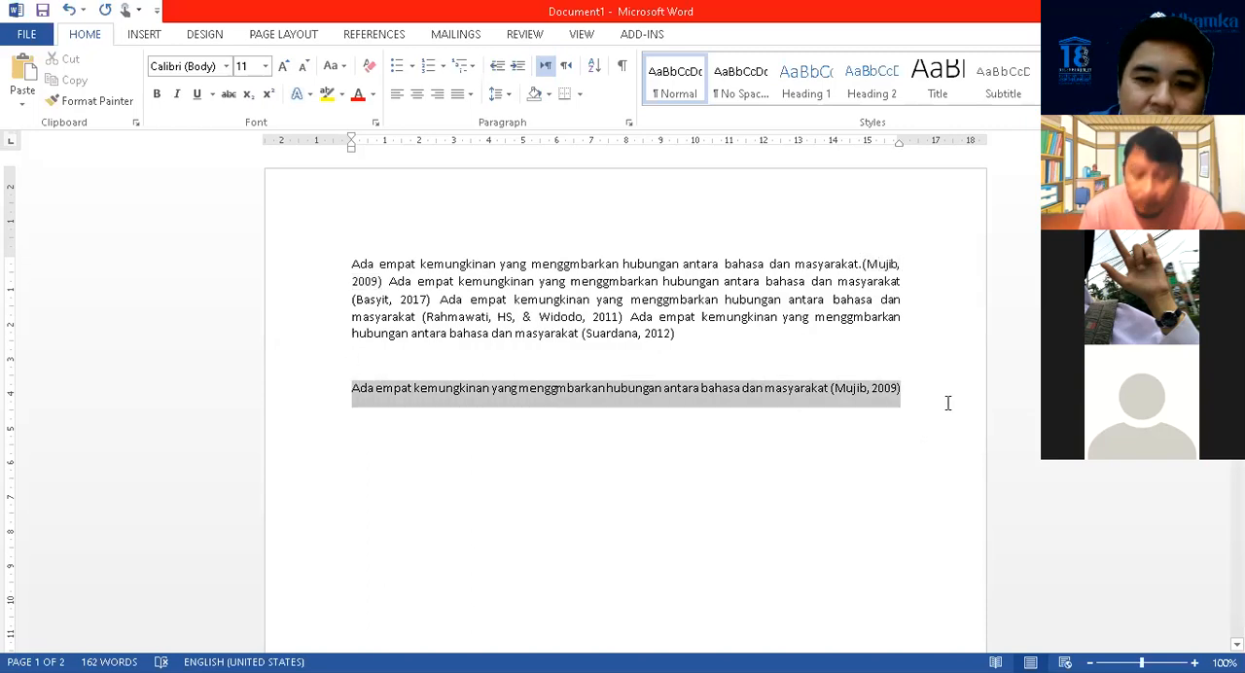
key(BackSpace)
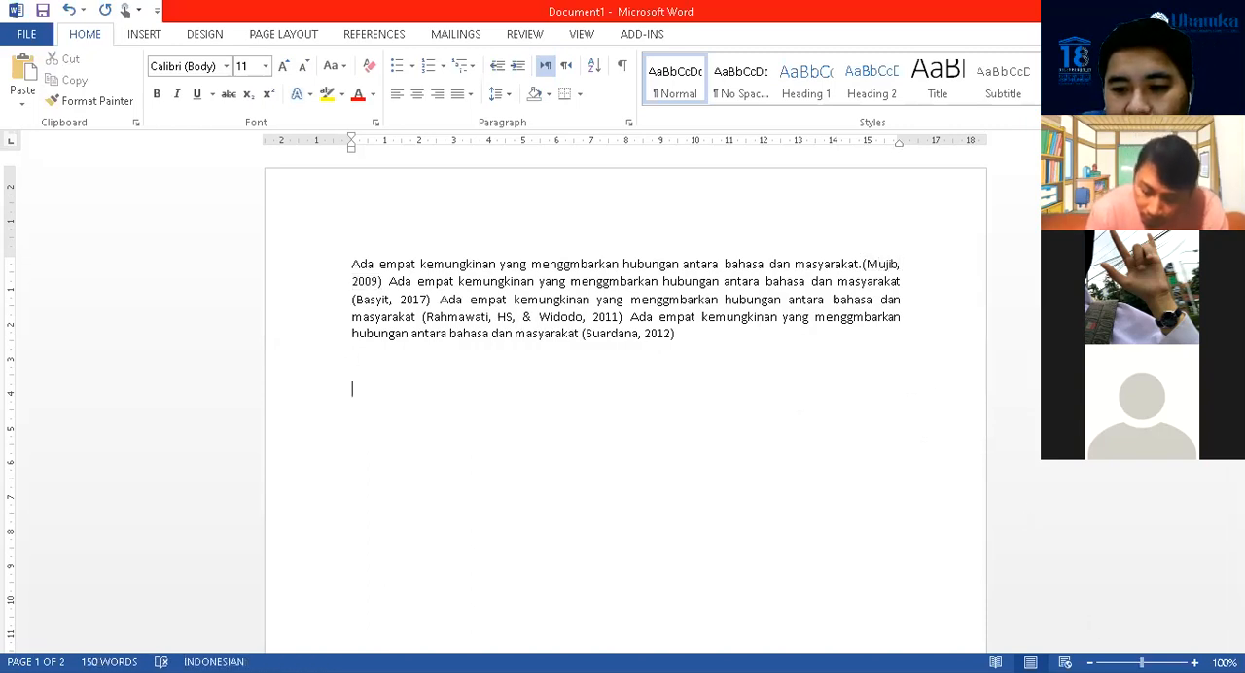
Review the American Psychological Association style bibliography entries on the second page
drag(1141, 662, 1136, 662)
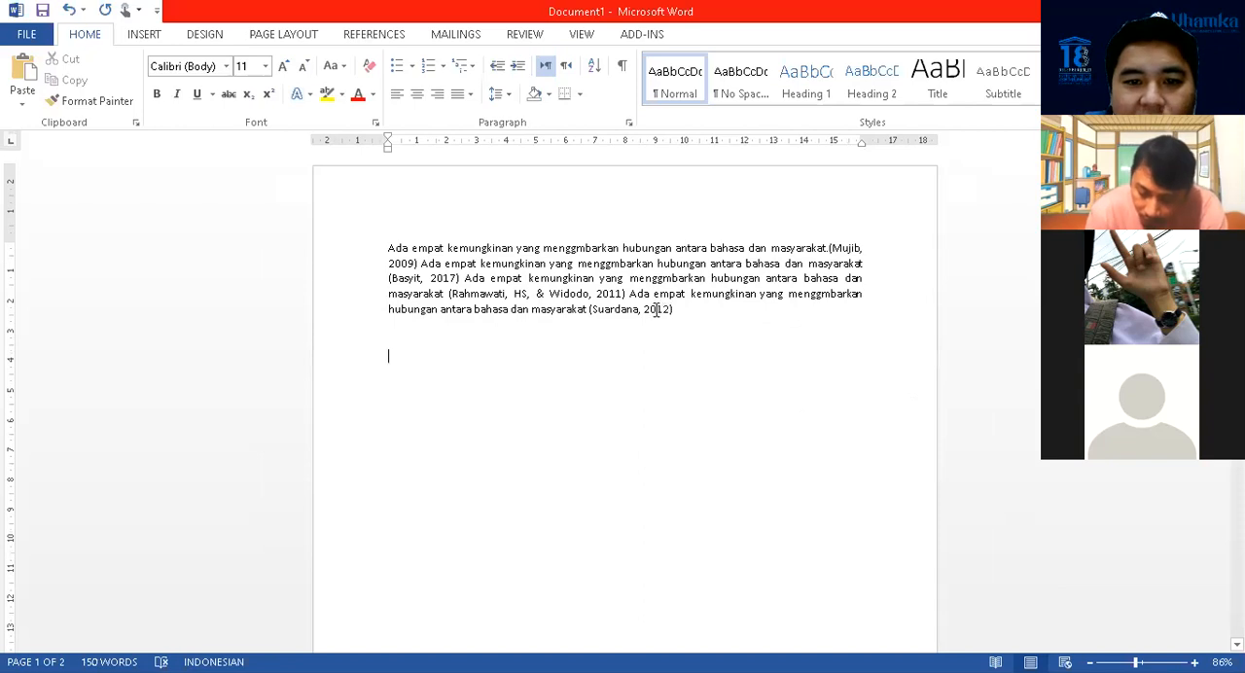
scroll(564, 263, down, 15)
scroll(486, 216, down, 2)
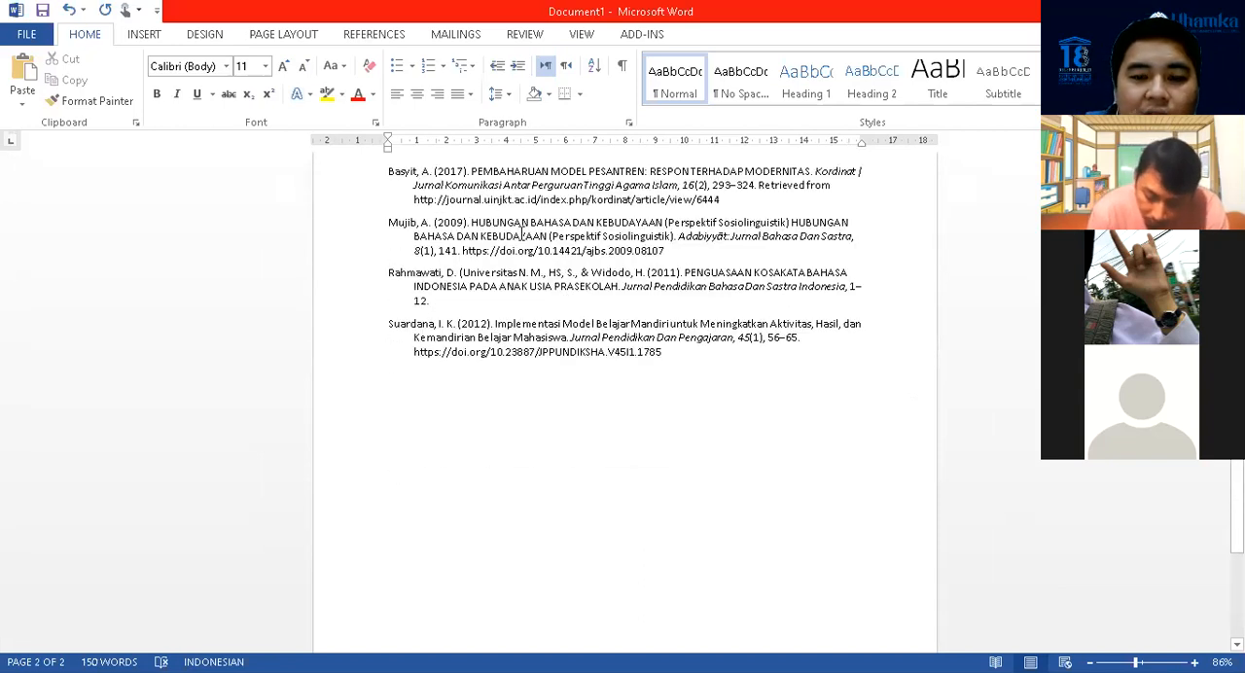
Delete the paragraph's final sentence on the first page together with its 2012 Mendeley citation
scroll(627, 311, up, 1)
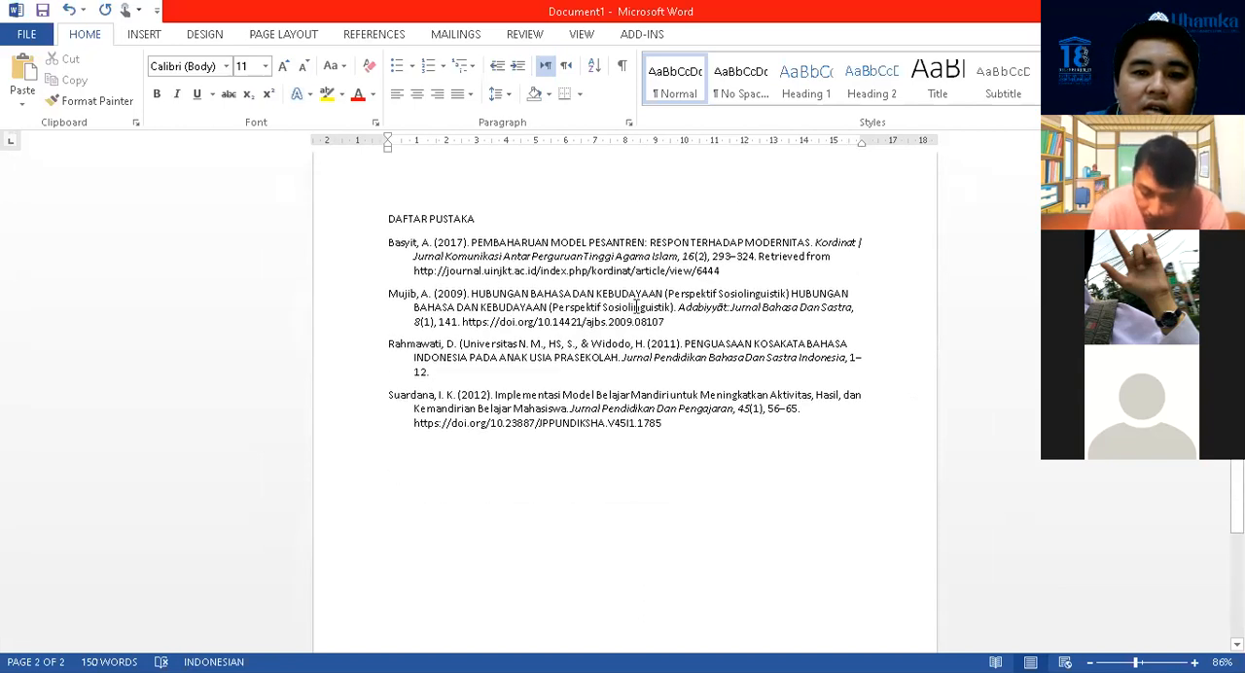
scroll(637, 307, down, 2)
scroll(637, 307, up, 15)
mouse_move(685, 307)
mouse_down()
mouse_move(611, 310)
mouse_move(690, 322)
mouse_up()
click(648, 326)
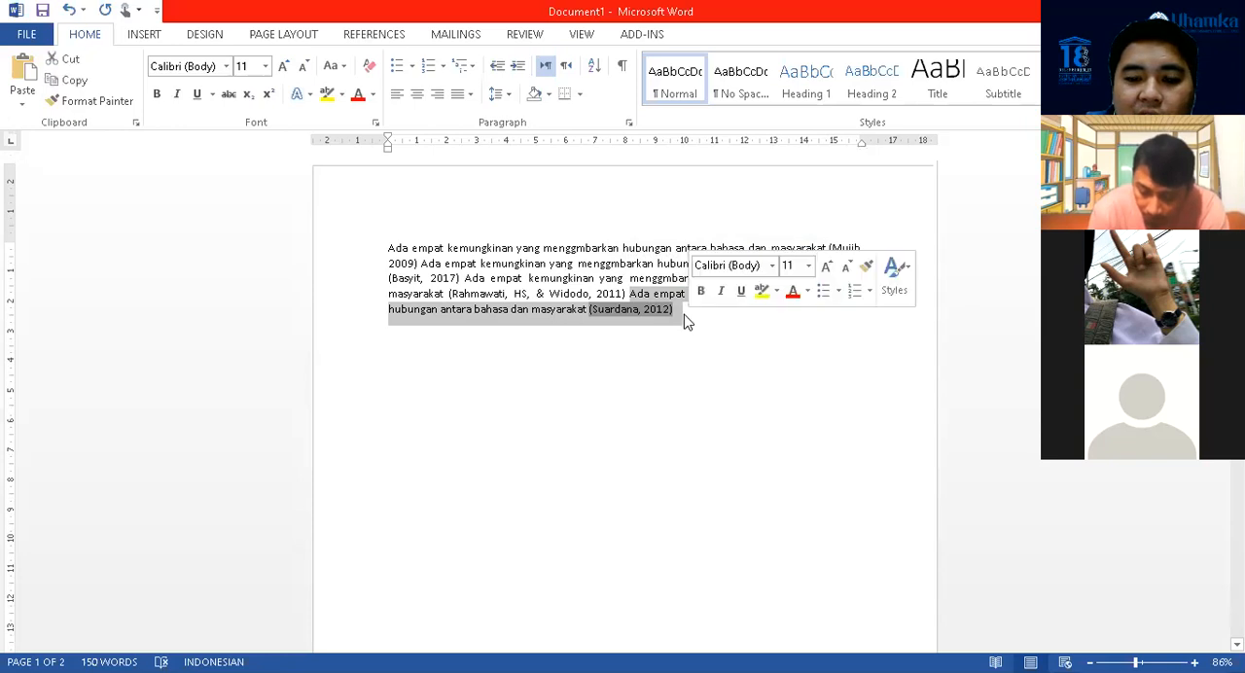
key(BackSpace)
Delete the 2012 source's entry at the end of the DAFTAR PUSTAKA bibliography on the second page
scroll(697, 350, down, 10)
scroll(698, 350, down, 6)
click(492, 420)
scroll(586, 405, up, 3)
scroll(619, 311, up, 10)
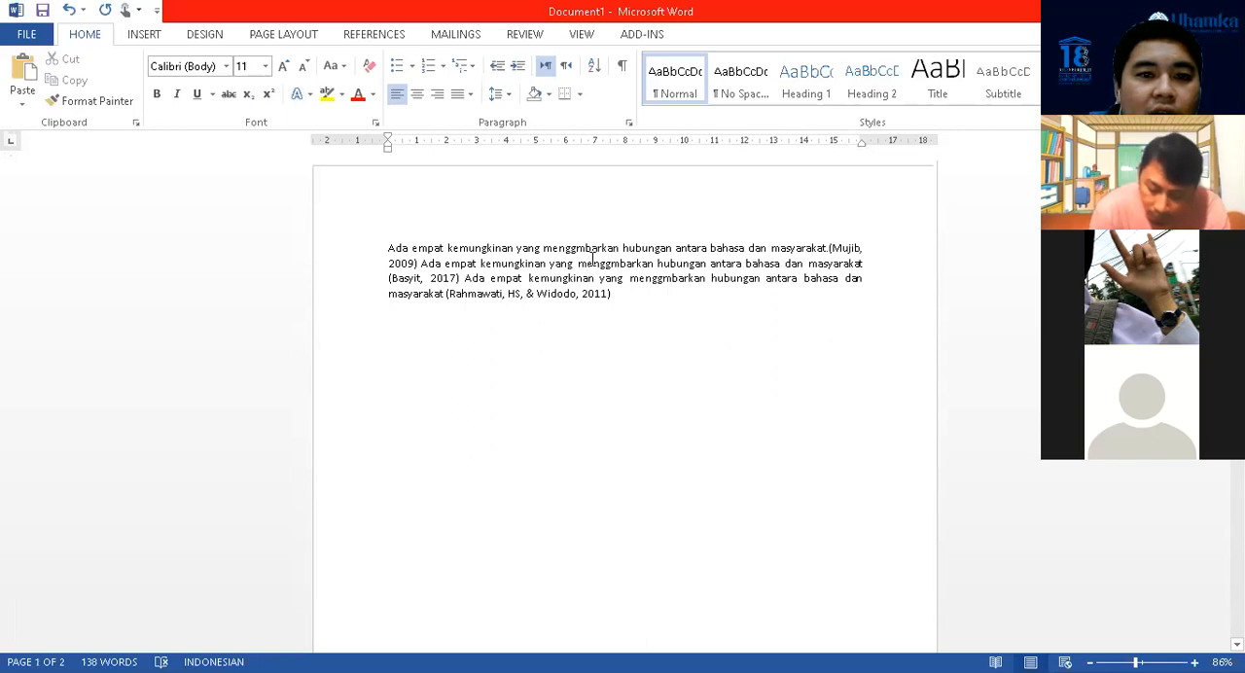
scroll(615, 272, down, 12)
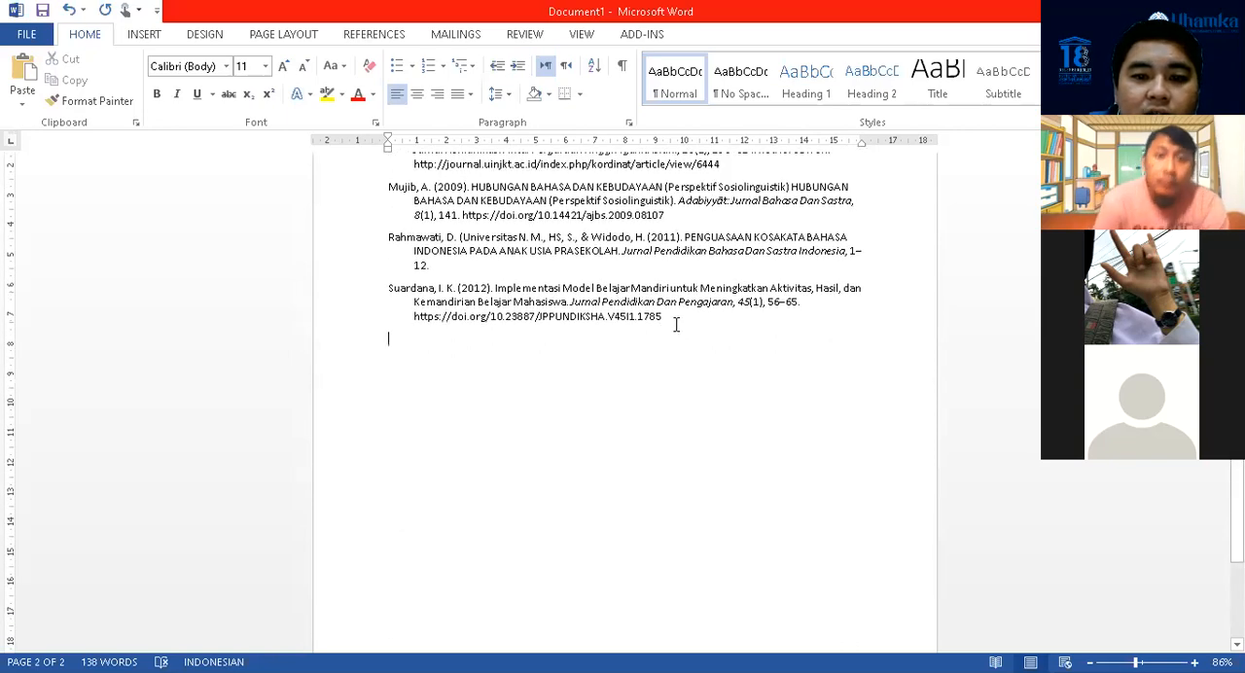
drag(676, 322, 478, 302)
drag(389, 289, 675, 321)
key(Delete)
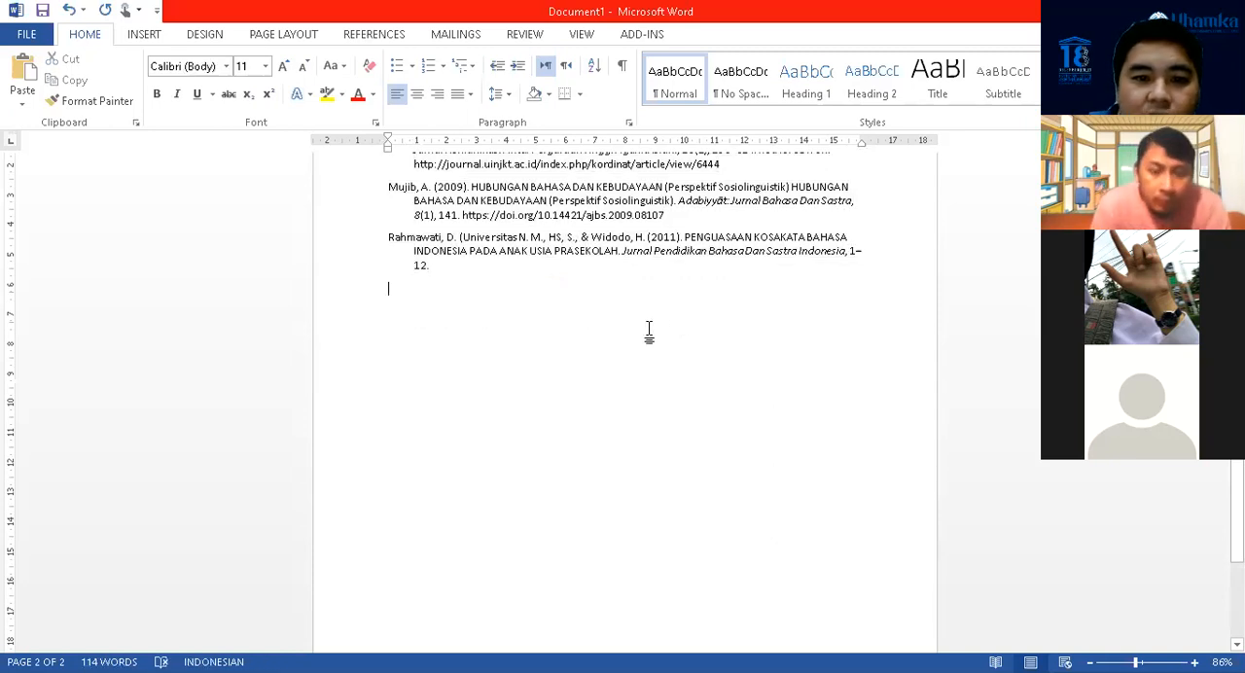
scroll(648, 332, up, 10)
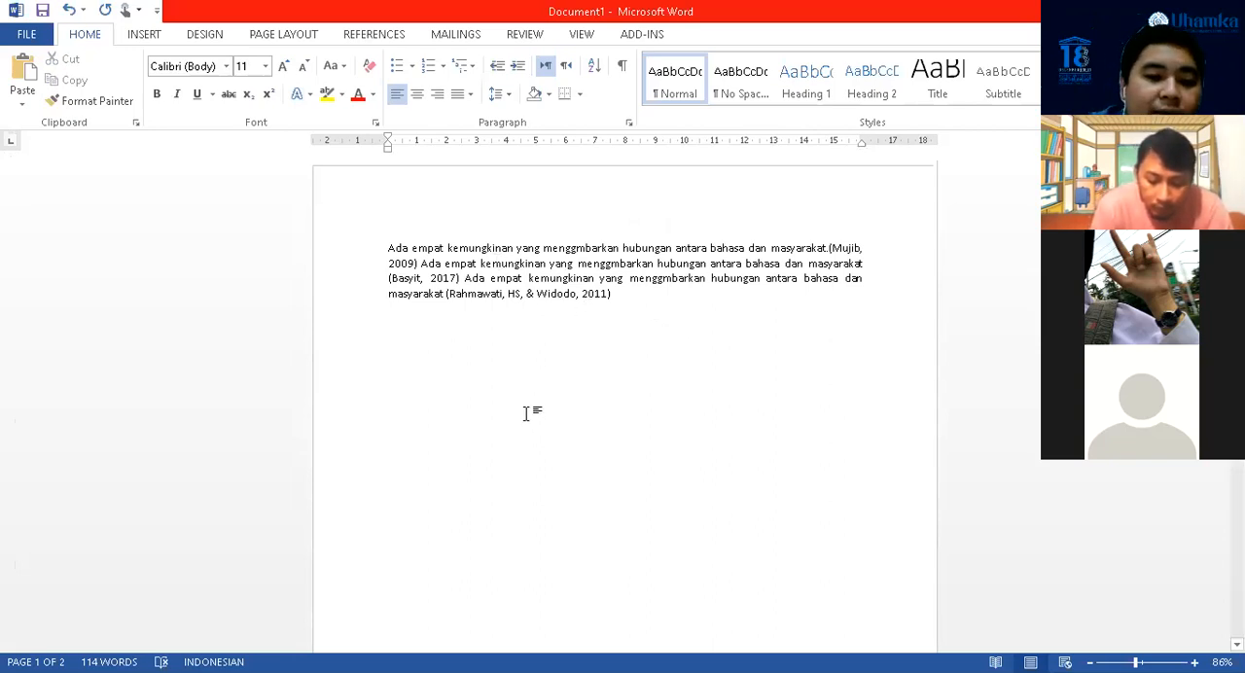
scroll(564, 408, down, 3)
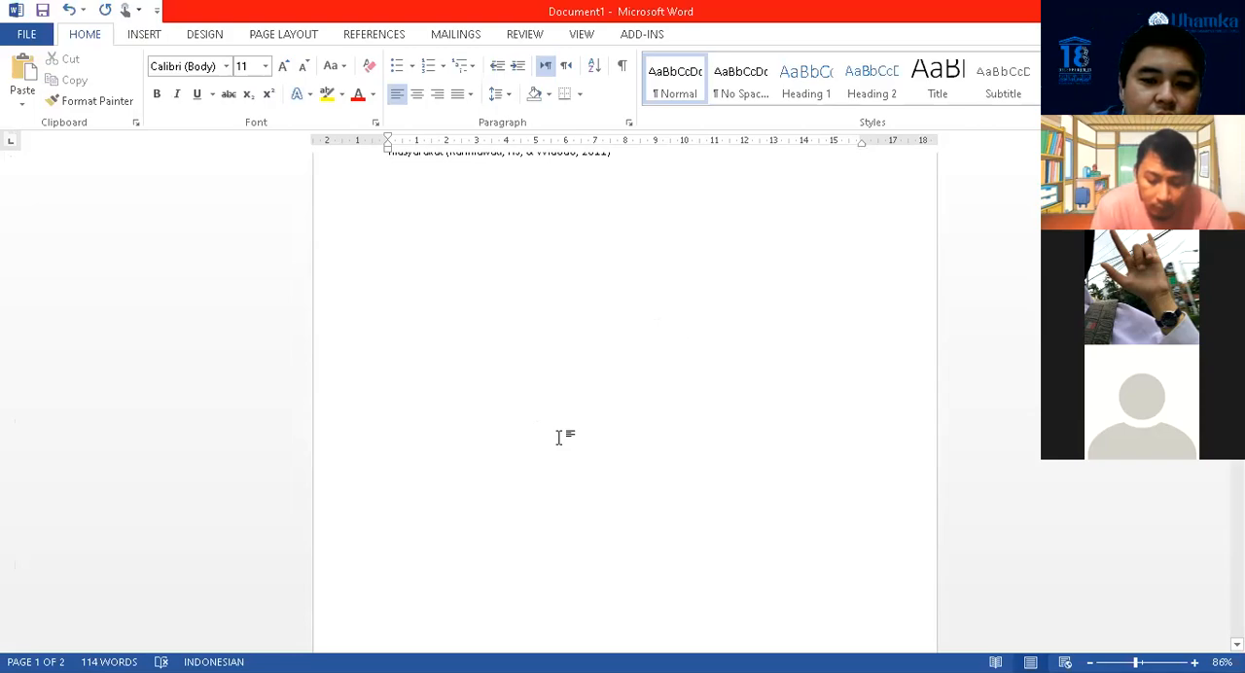